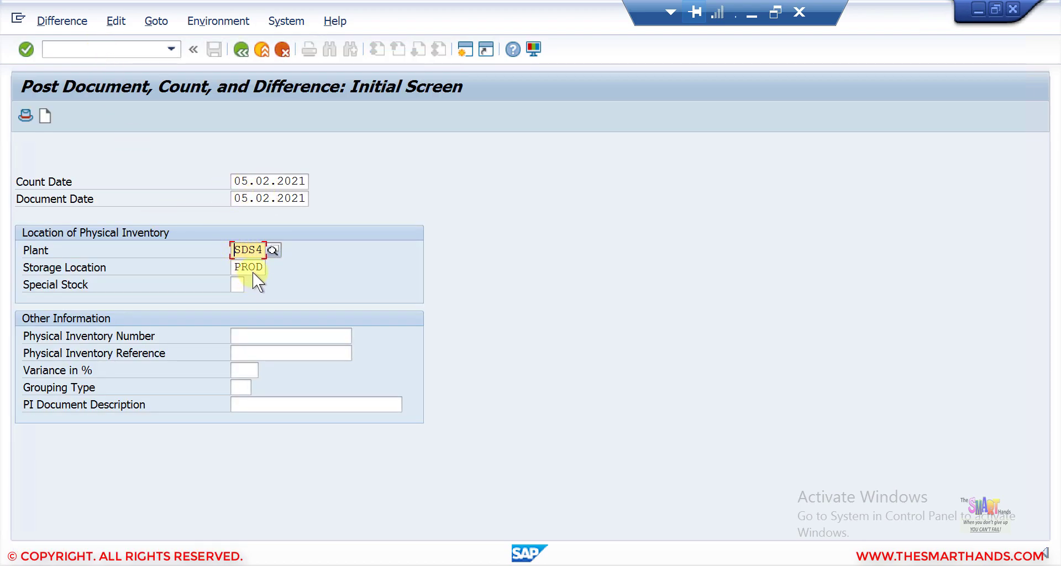
Step: Try to post a count for plant SDS4, storage location PROD, with material DRUM80 and quantity 1000 as item 1
{"action": "left_click", "coordinate": [254, 269]}
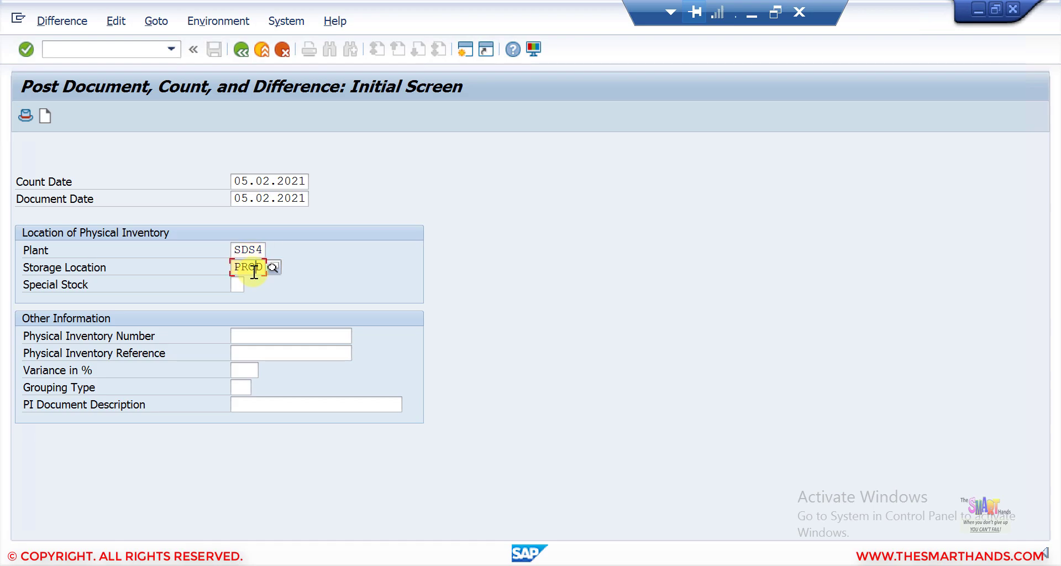
{"action": "key", "text": "Return"}
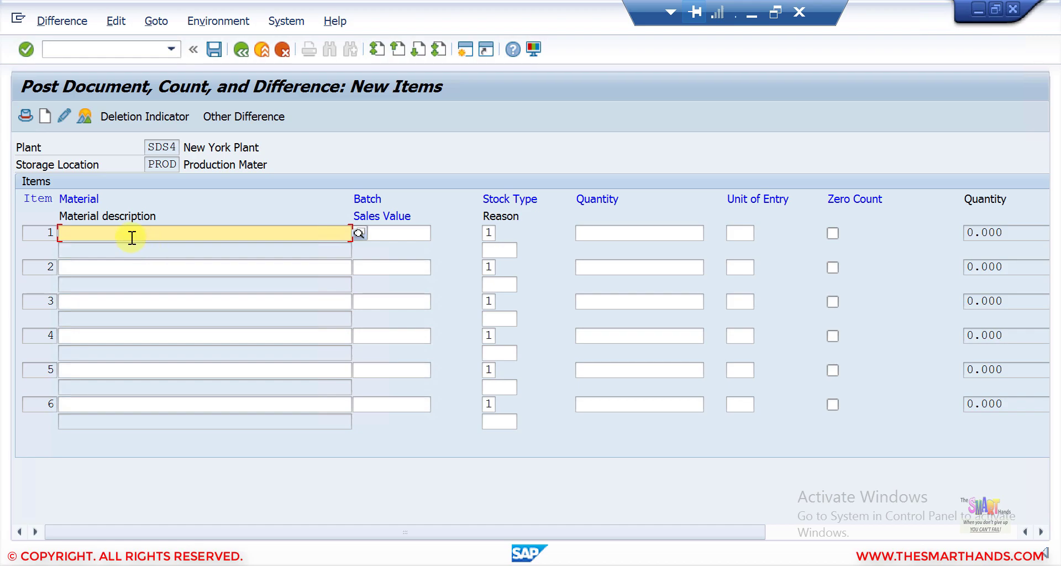
{"action": "type", "text": "drum"}
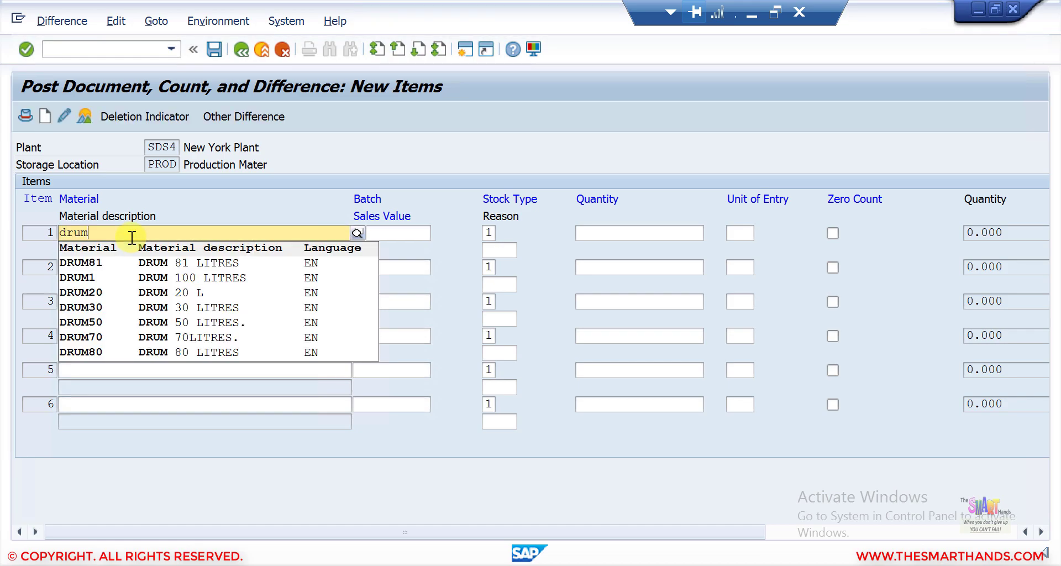
{"action": "left_click", "coordinate": [108, 353]}
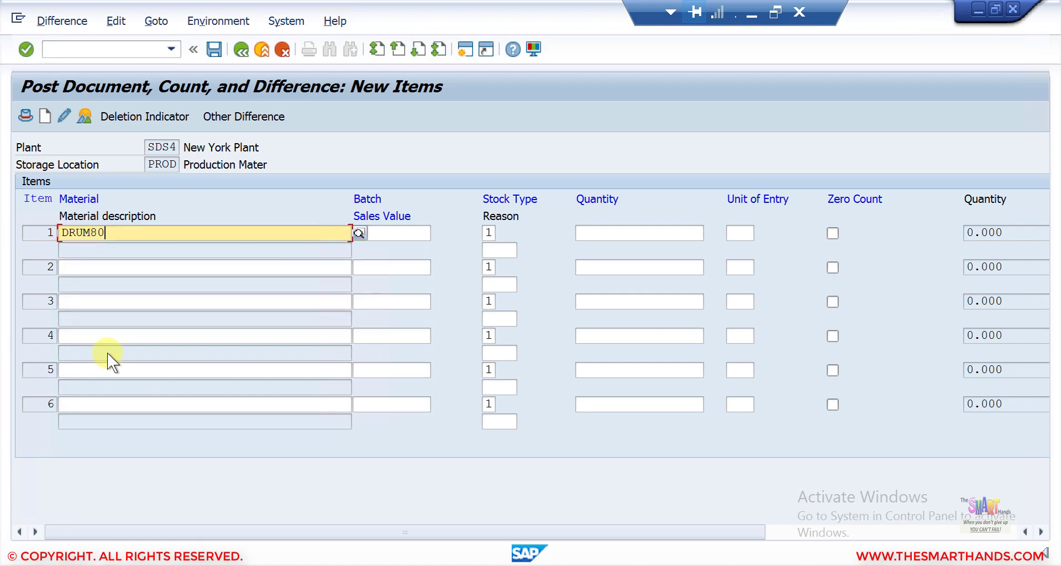
{"action": "left_click", "coordinate": [614, 237]}
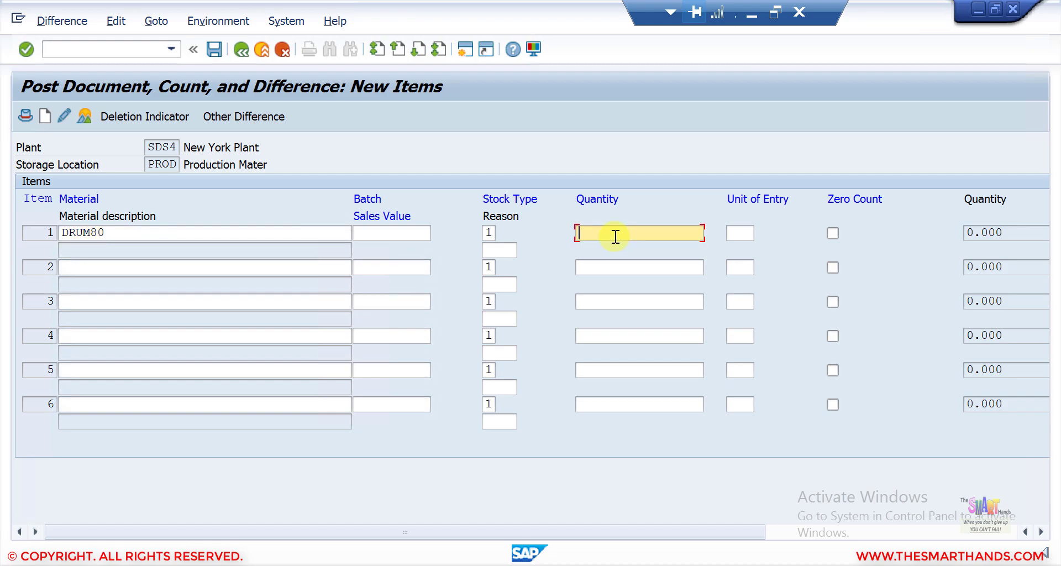
{"action": "type", "text": "1000"}
{"action": "left_click", "coordinate": [213, 50]}
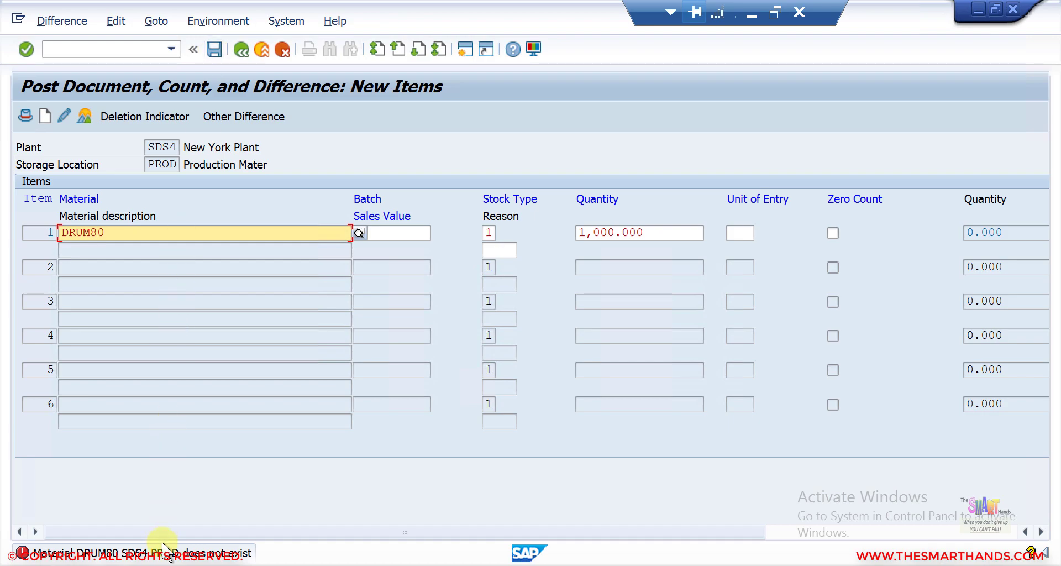
Step: Read the error message details, and replace item 1's material with DRUM50
{"action": "double_click", "coordinate": [145, 554]}
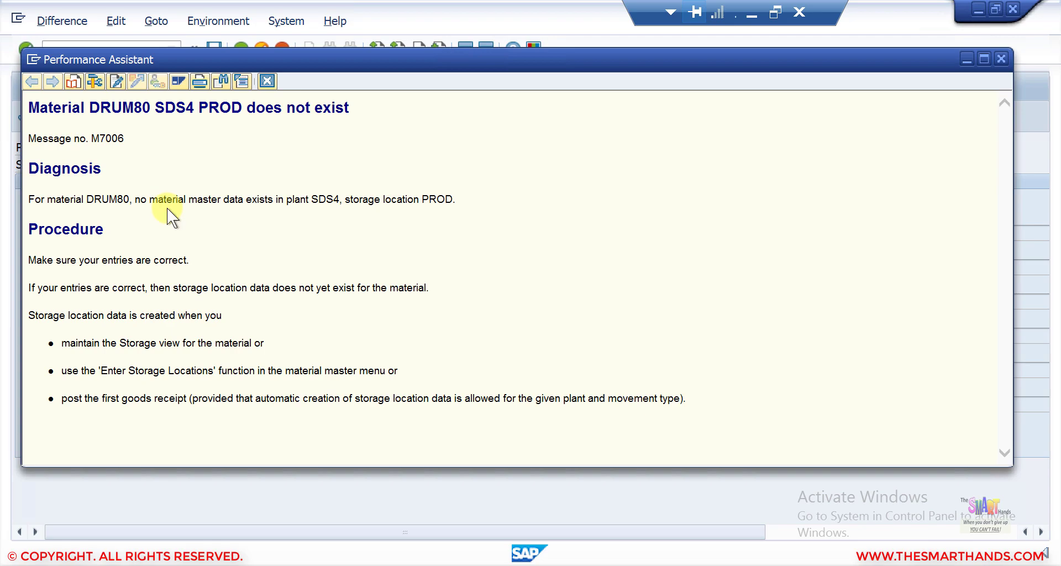
{"action": "left_click", "coordinate": [268, 80]}
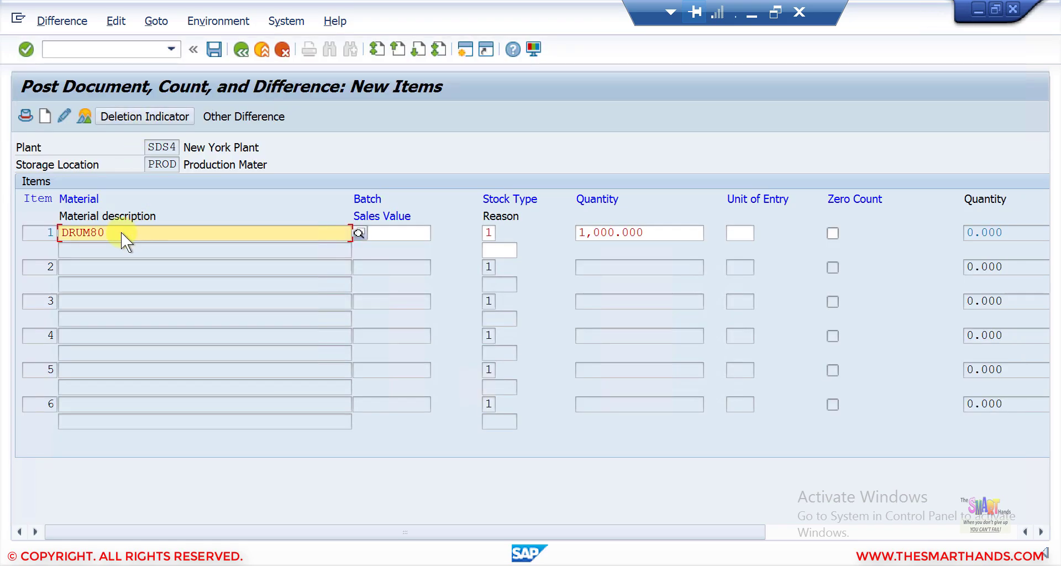
{"action": "key", "text": "BackSpace"}
{"action": "key", "text": "BackSpace"}
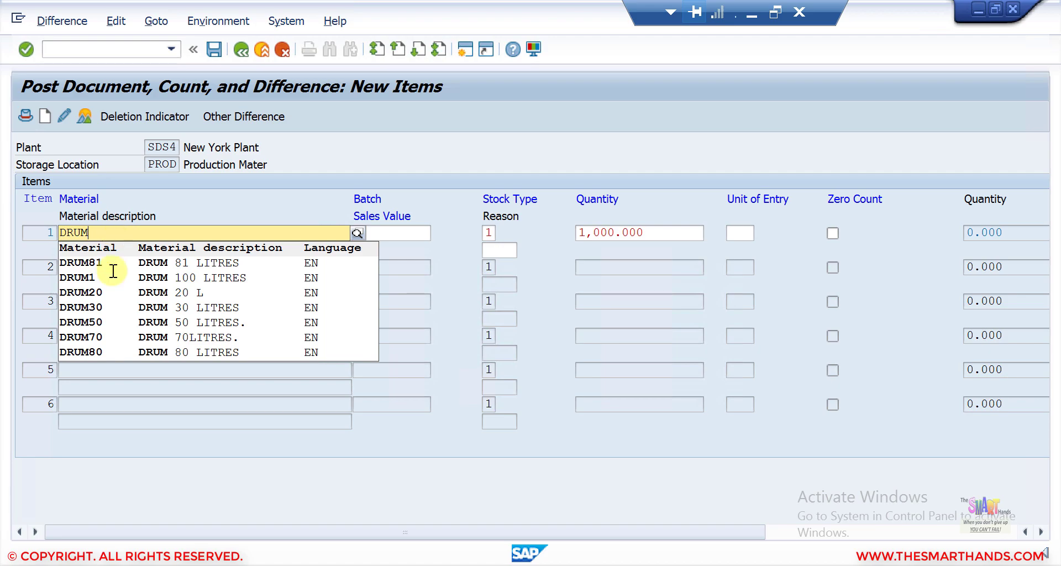
{"action": "left_click", "coordinate": [97, 324]}
{"action": "key", "text": "Return"}
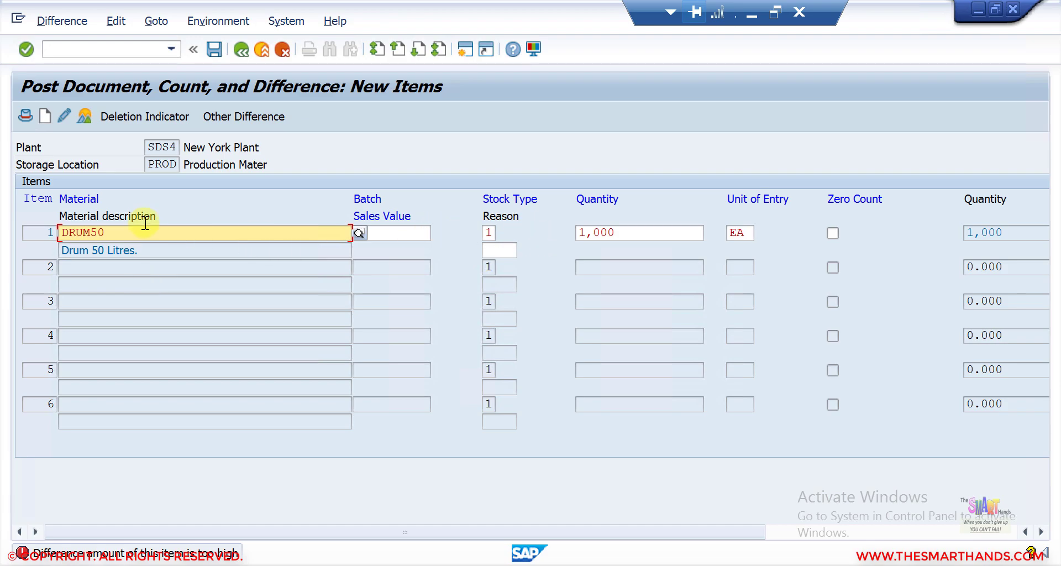
Step: Set item 1 to material DRUM70 with quantity 100, and read the details of the error message
{"action": "left_click_drag", "start_coordinate": [90, 233], "coordinate": [116, 233]}
{"action": "type", "text": "70"}
{"action": "key", "text": "Return"}
{"action": "left_click", "coordinate": [154, 552]}
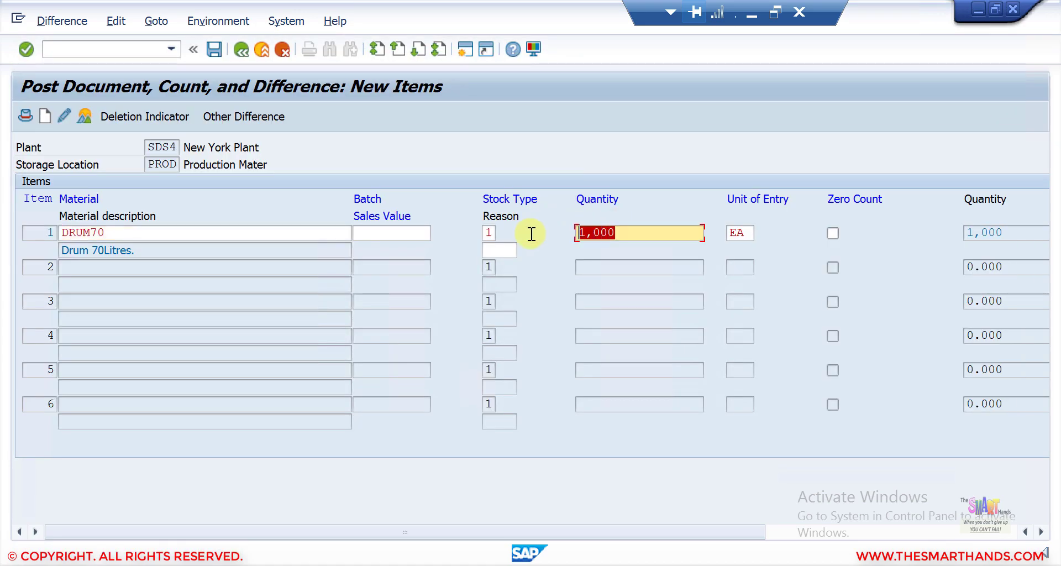
{"action": "type", "text": "100"}
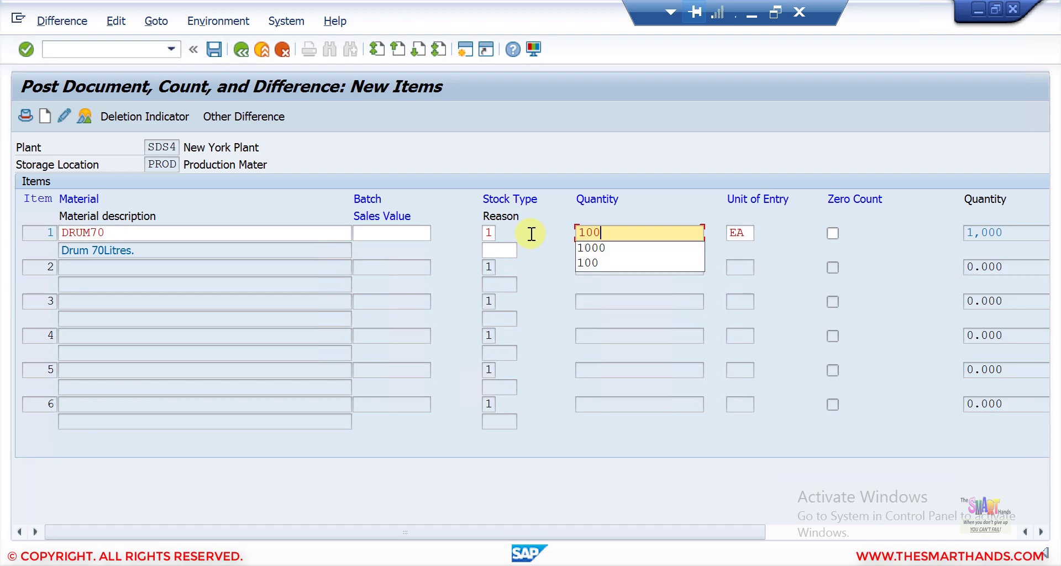
{"action": "key", "text": "Return"}
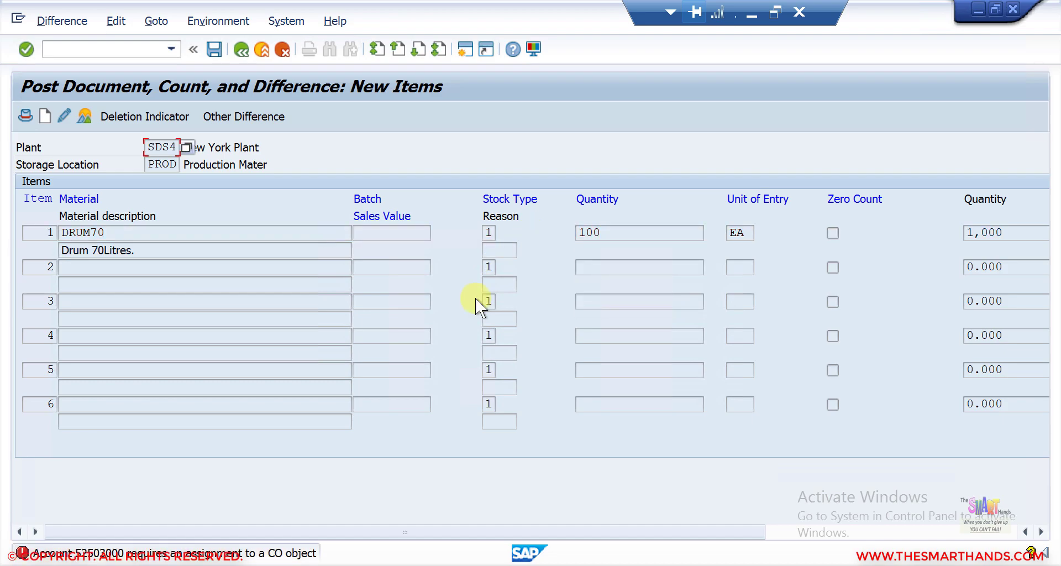
{"action": "left_click", "coordinate": [260, 551]}
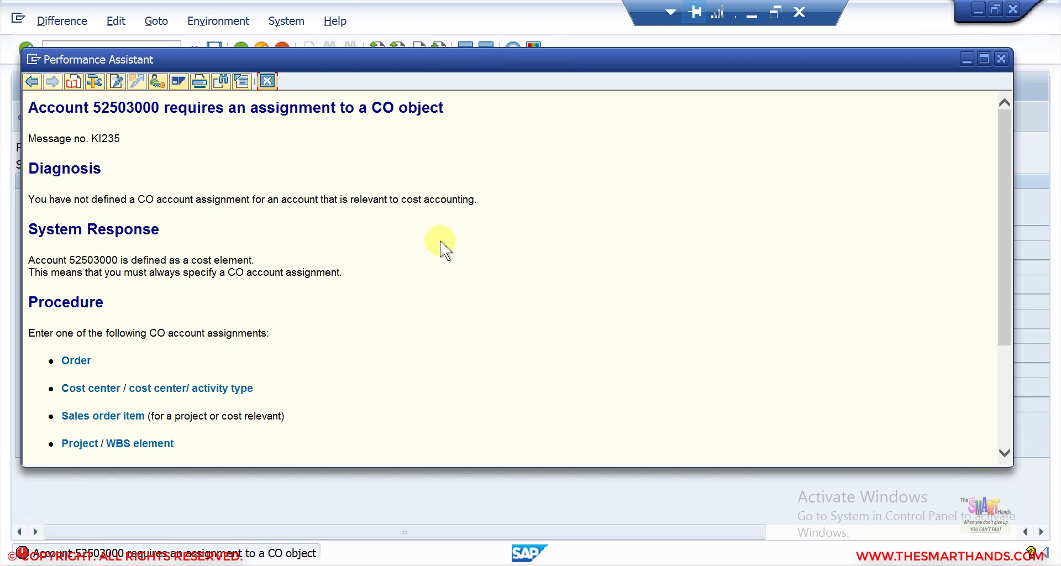
{"action": "left_click", "coordinate": [267, 82]}
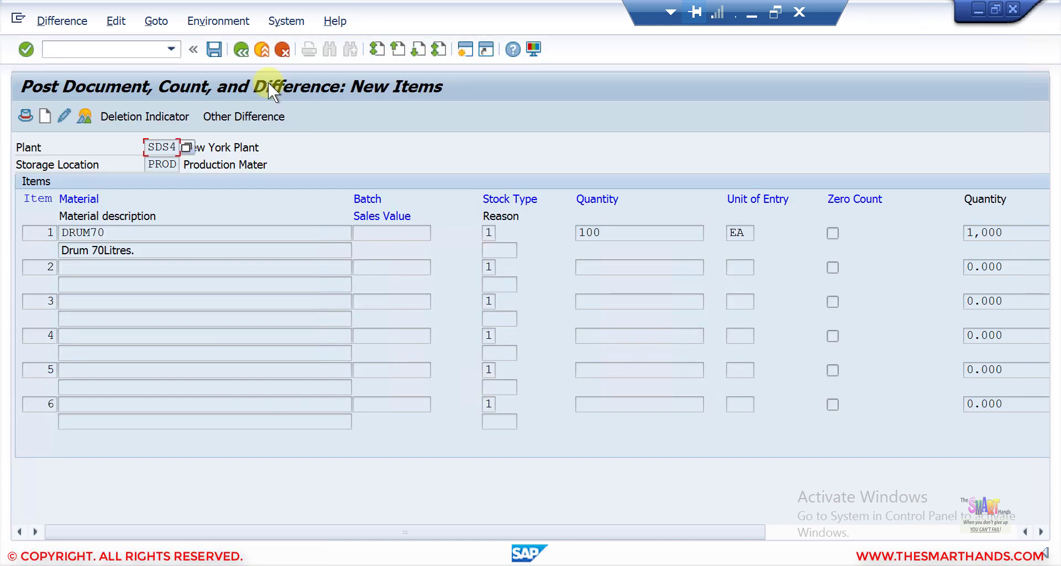
Step: Switch to transaction MIGO and choose A01 Goods Receipt with reference R10 Other
{"action": "left_click", "coordinate": [111, 48]}
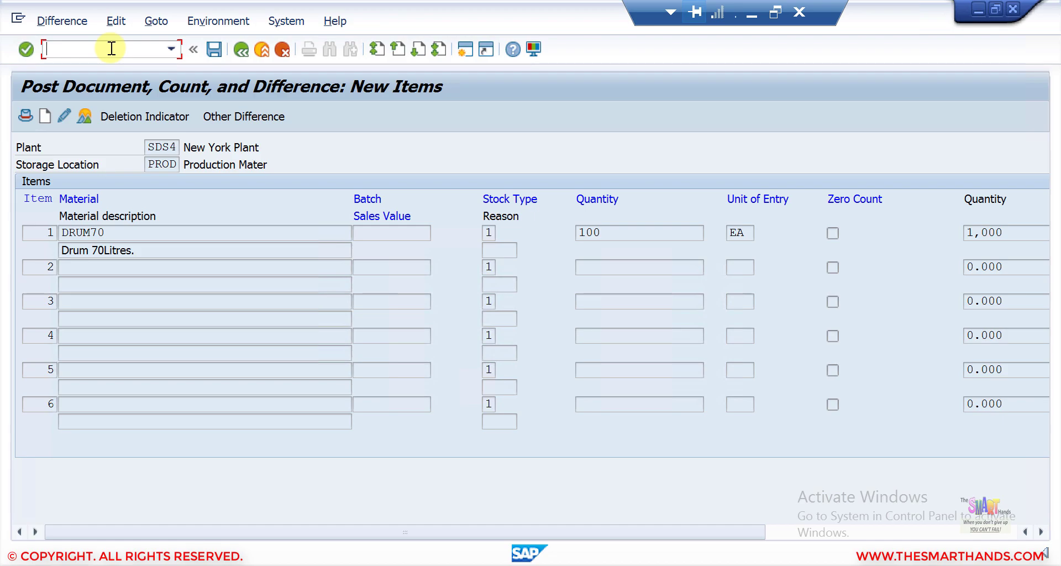
{"action": "type", "text": "/nmigo"}
{"action": "key", "text": "Return"}
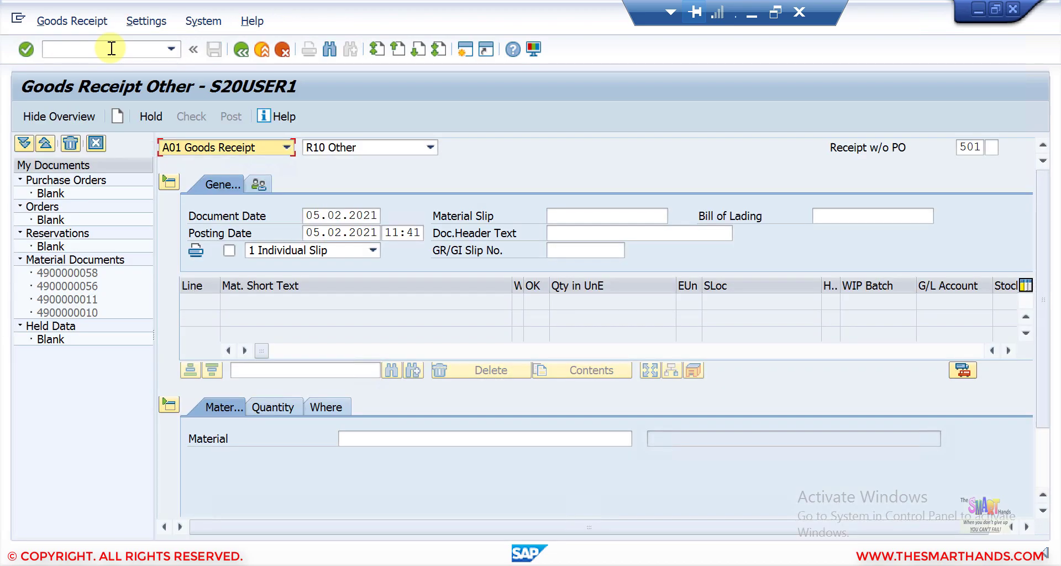
{"action": "left_click", "coordinate": [286, 147]}
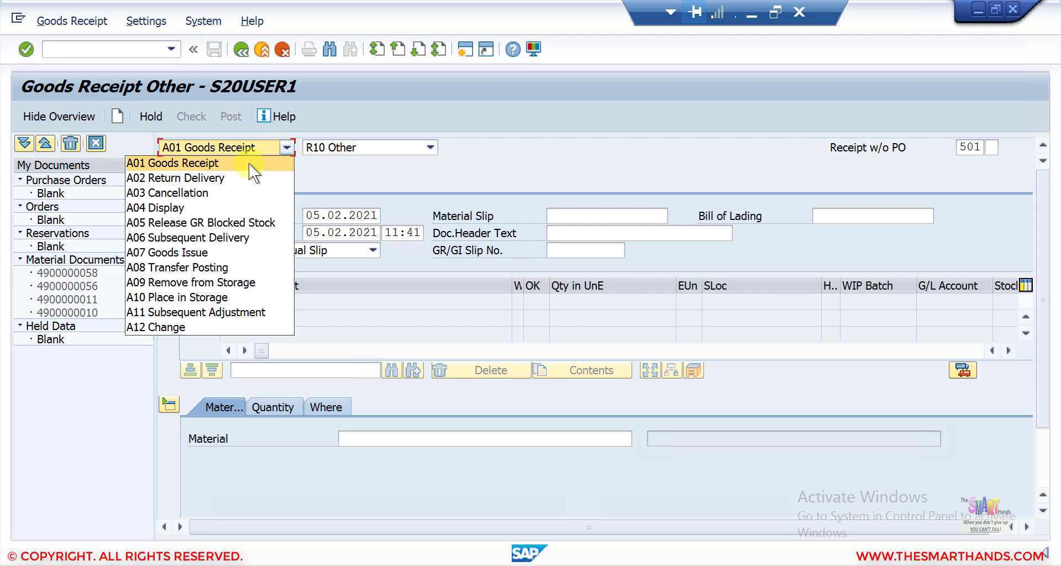
{"action": "left_click", "coordinate": [248, 163]}
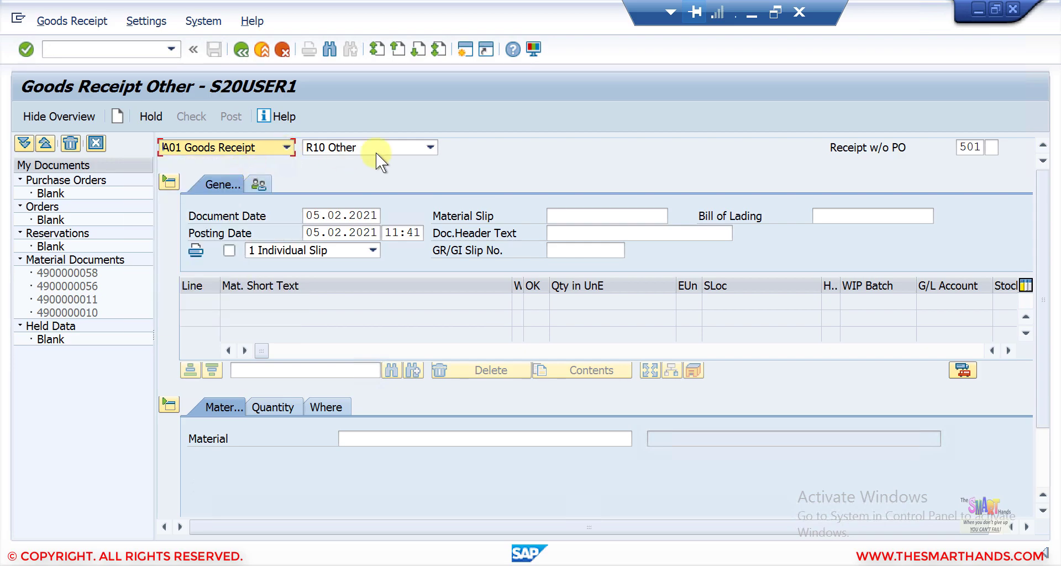
{"action": "left_click", "coordinate": [416, 148]}
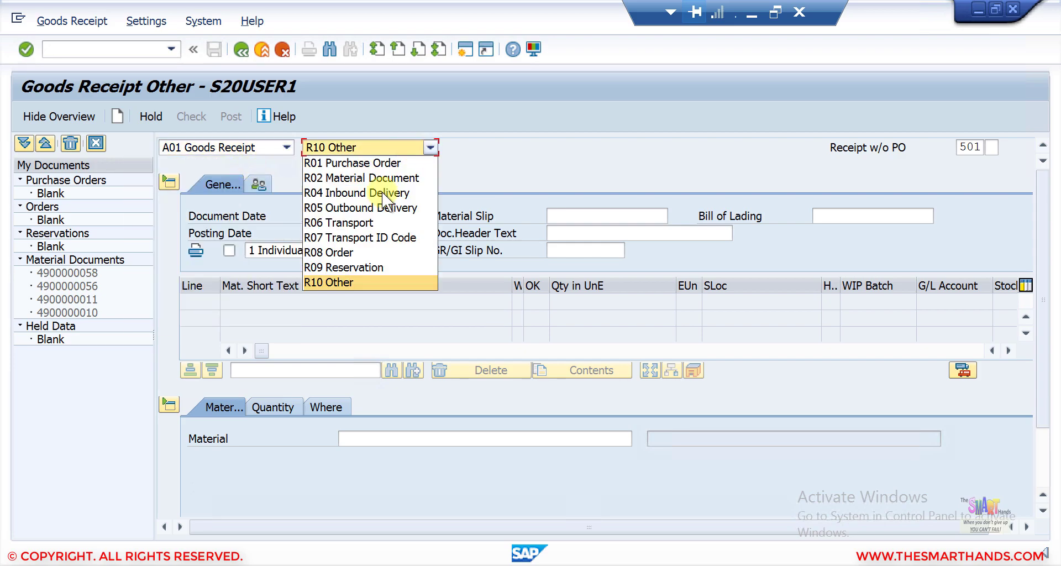
{"action": "left_click", "coordinate": [356, 282]}
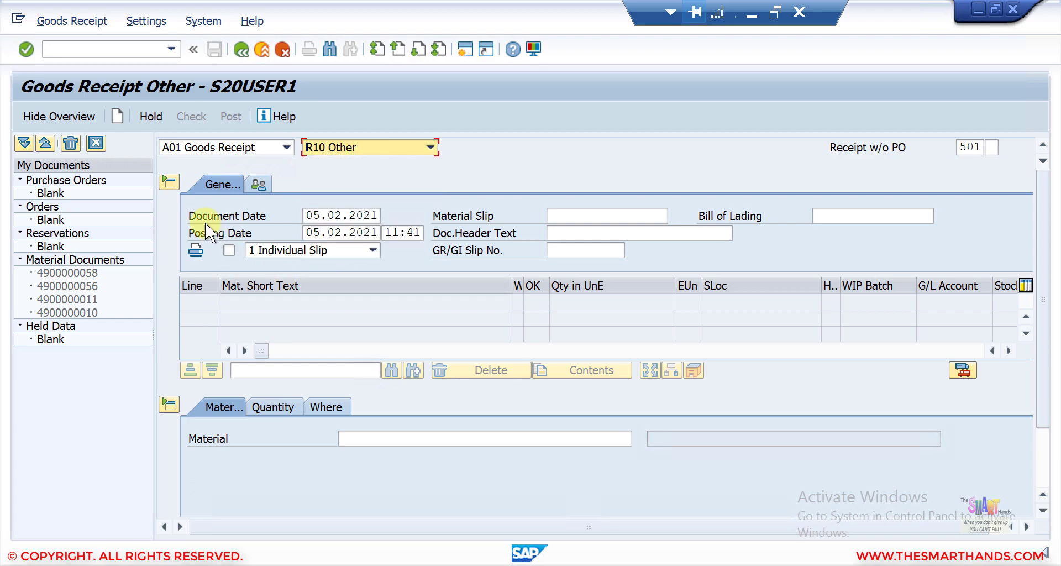
Step: Collapse the goods receipt's header data and leave the item detail data expanded
{"action": "left_click", "coordinate": [168, 183]}
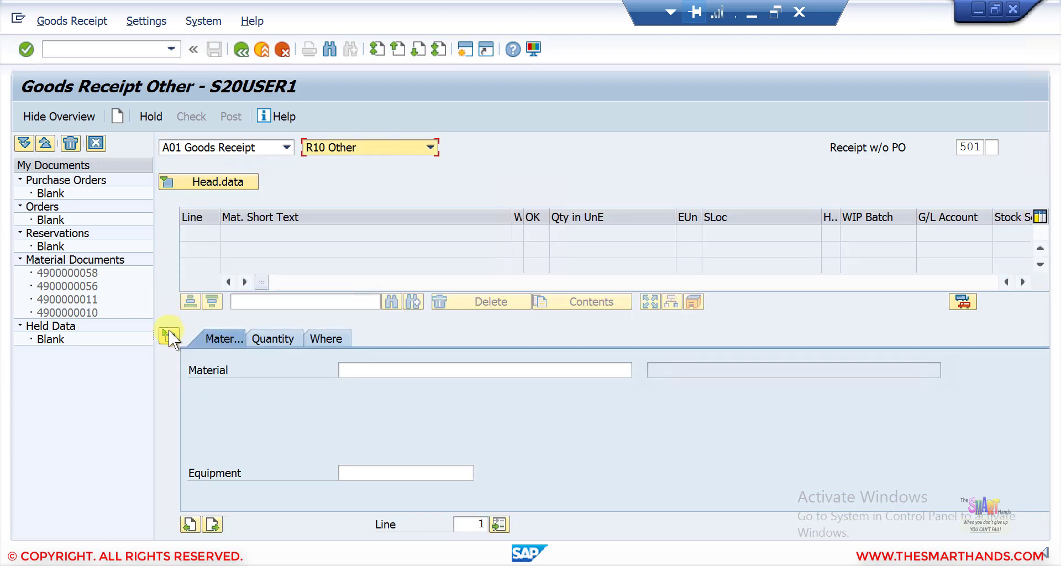
{"action": "left_click", "coordinate": [168, 335]}
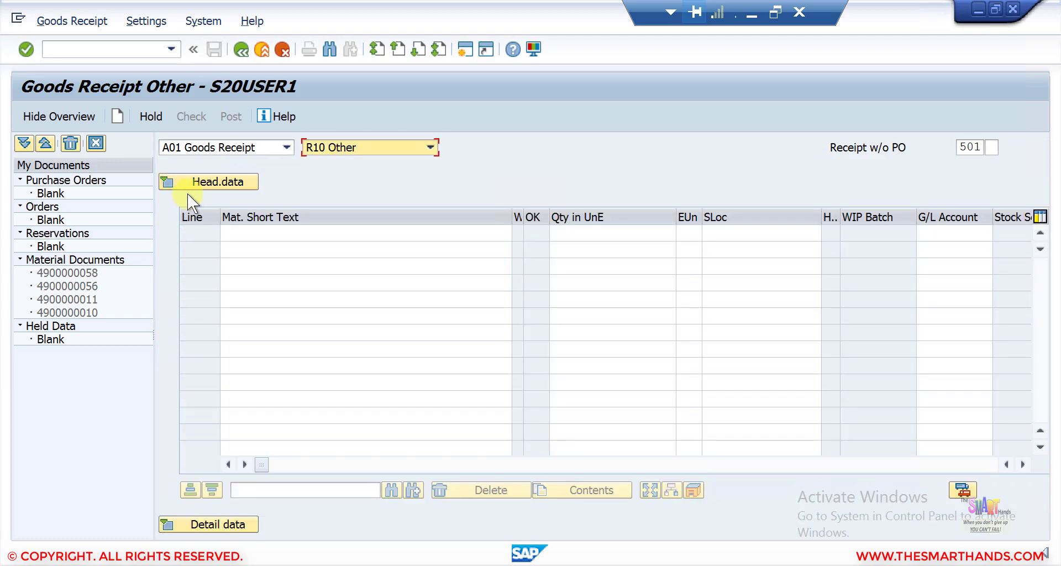
{"action": "left_click", "coordinate": [215, 186]}
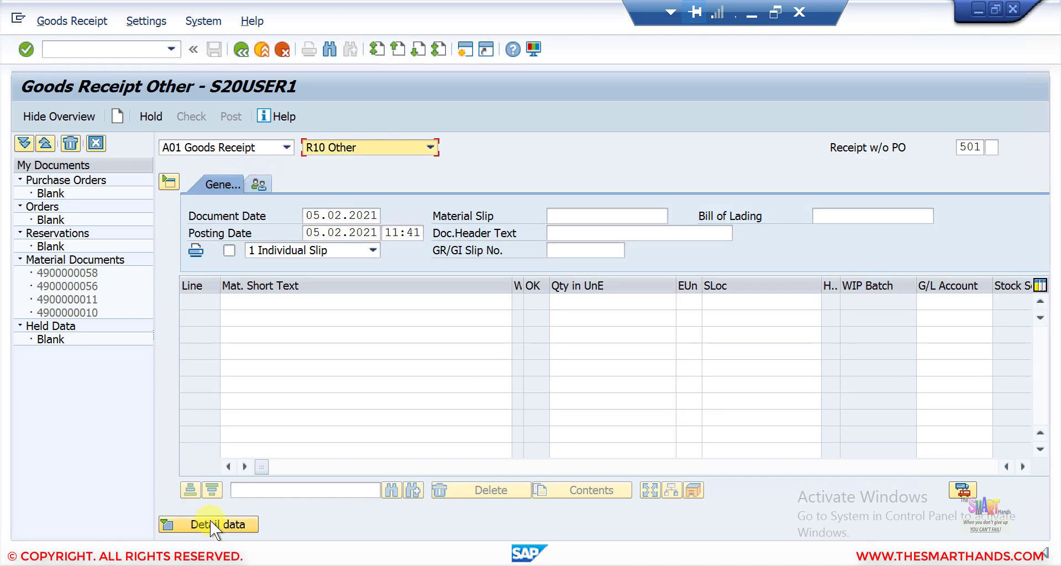
{"action": "left_click", "coordinate": [210, 522]}
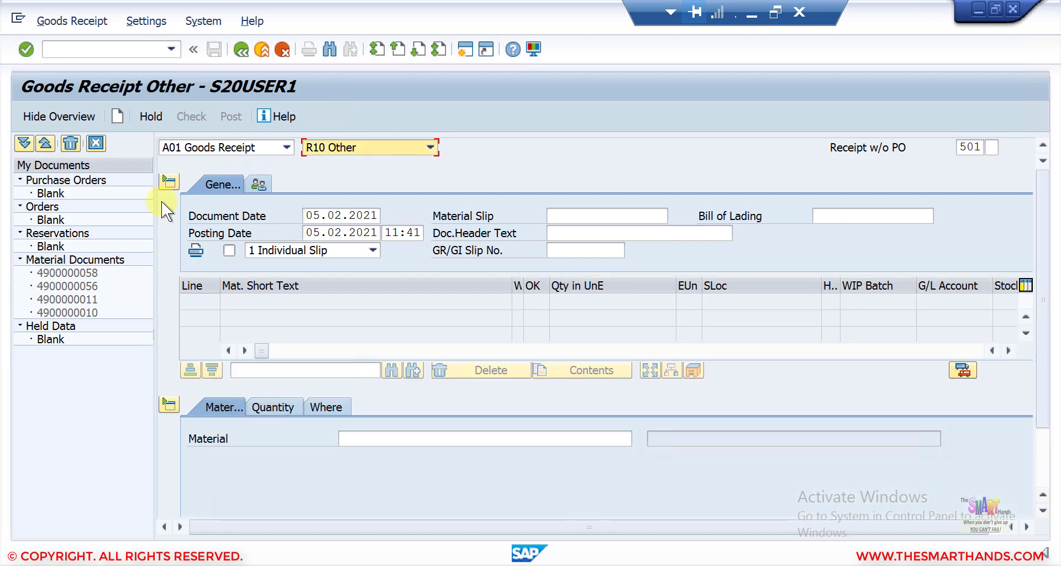
{"action": "left_click", "coordinate": [168, 180]}
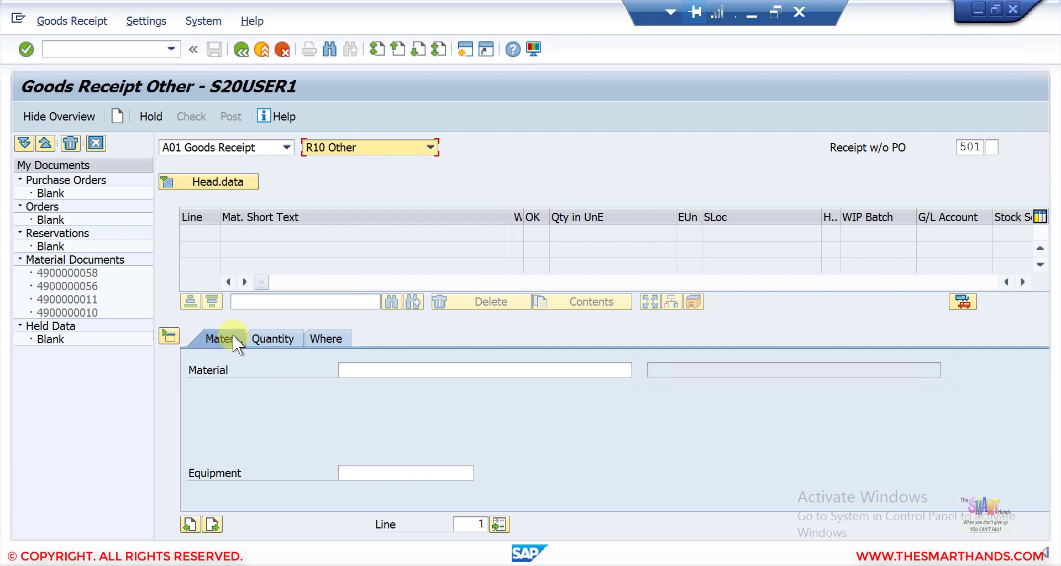
Step: Enter material DRUM70 with a quantity of 200 in unit of entry for the first goods receipt line
{"action": "left_click", "coordinate": [359, 368]}
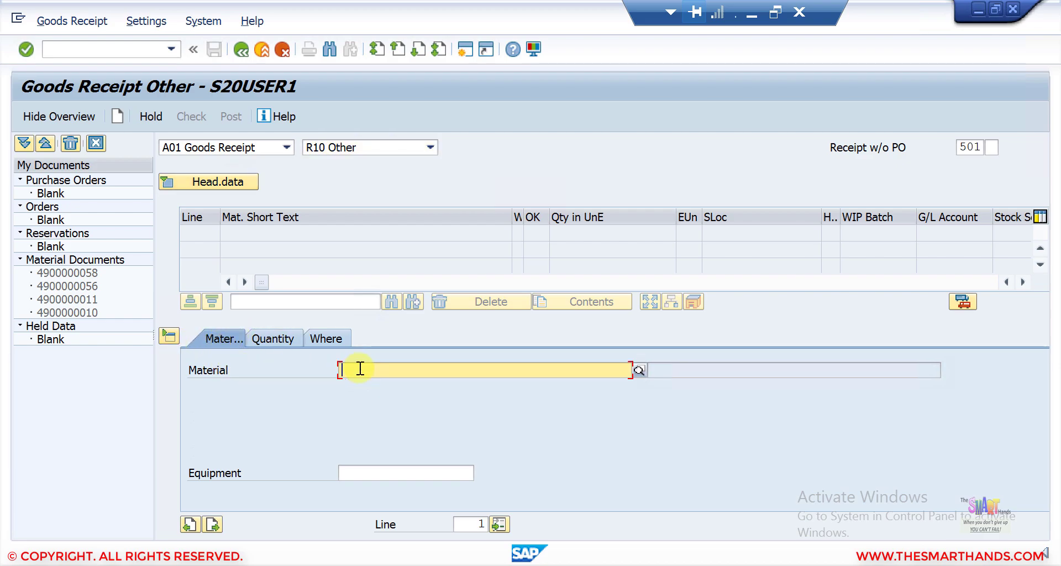
{"action": "type", "text": "material"}
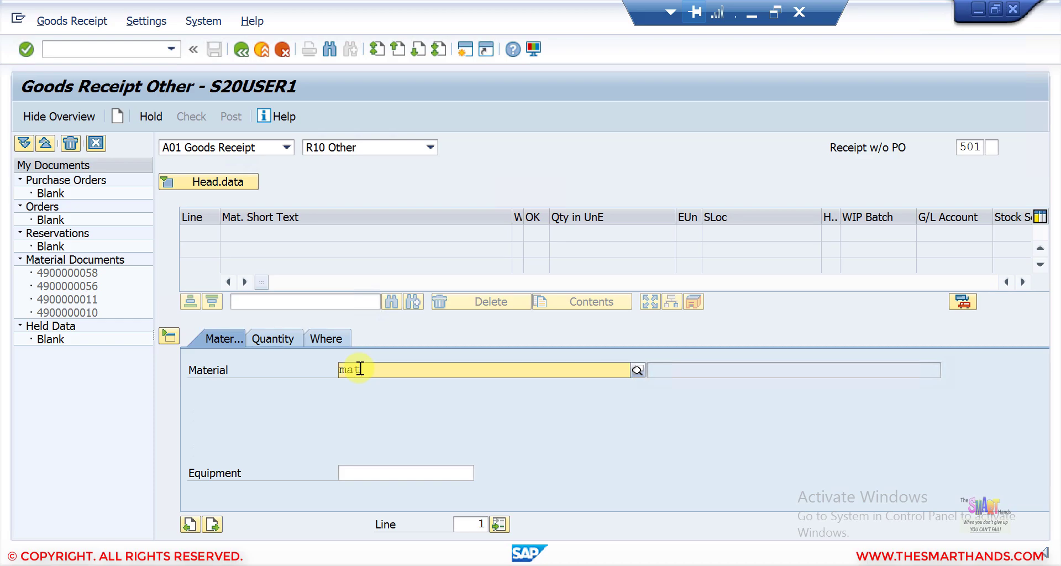
{"action": "key", "text": "BackSpace"}
{"action": "key", "text": "BackSpace"}
{"action": "key", "text": "BackSpace"}
{"action": "key", "text": "BackSpace"}
{"action": "key", "text": "BackSpace"}
{"action": "key", "text": "BackSpace"}
{"action": "key", "text": "BackSpace"}
{"action": "key", "text": "BackSpace"}
{"action": "type", "text": "drum70"}
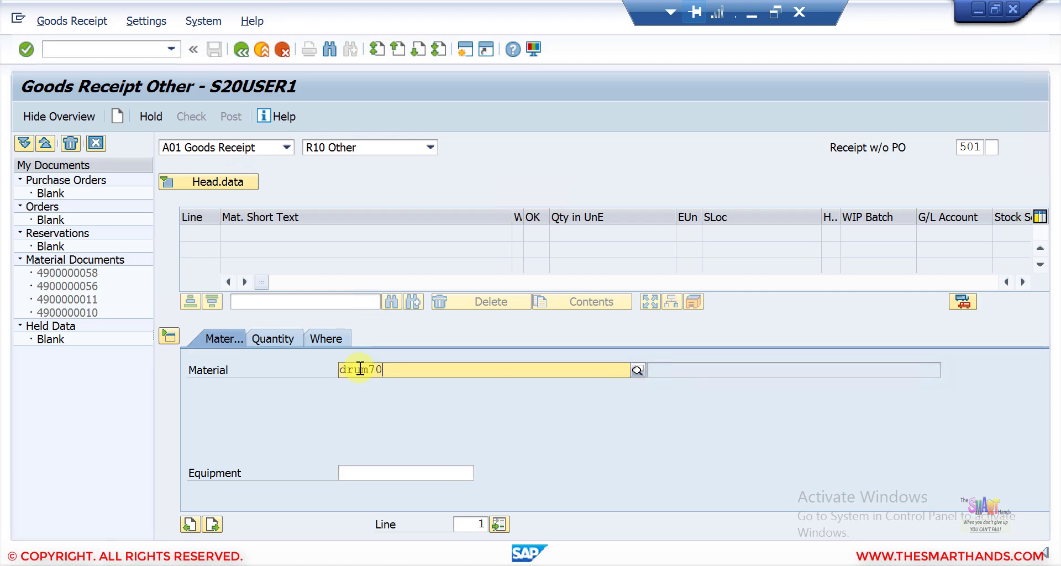
{"action": "key", "text": "Return"}
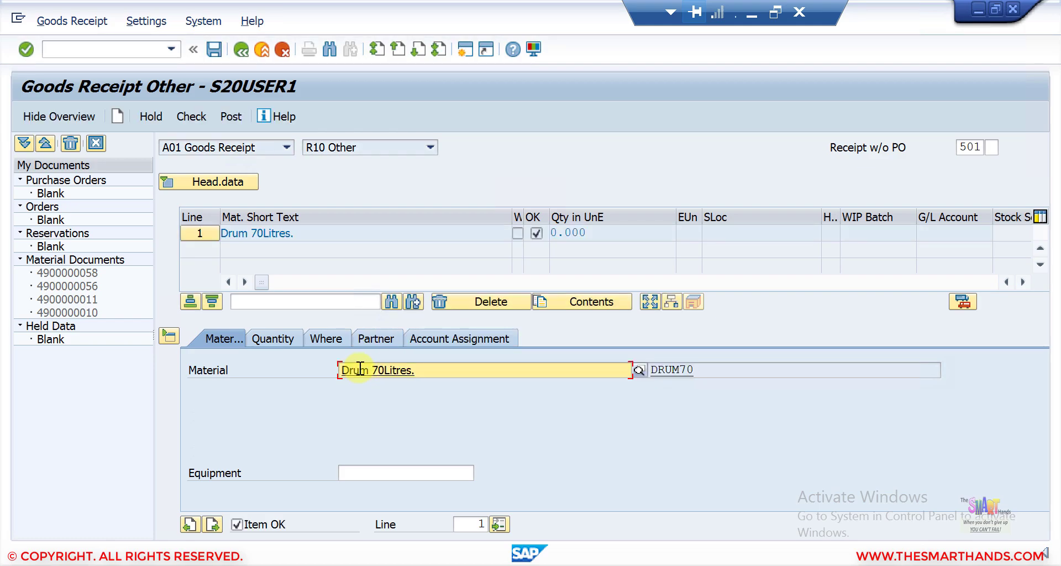
{"action": "left_click", "coordinate": [273, 337]}
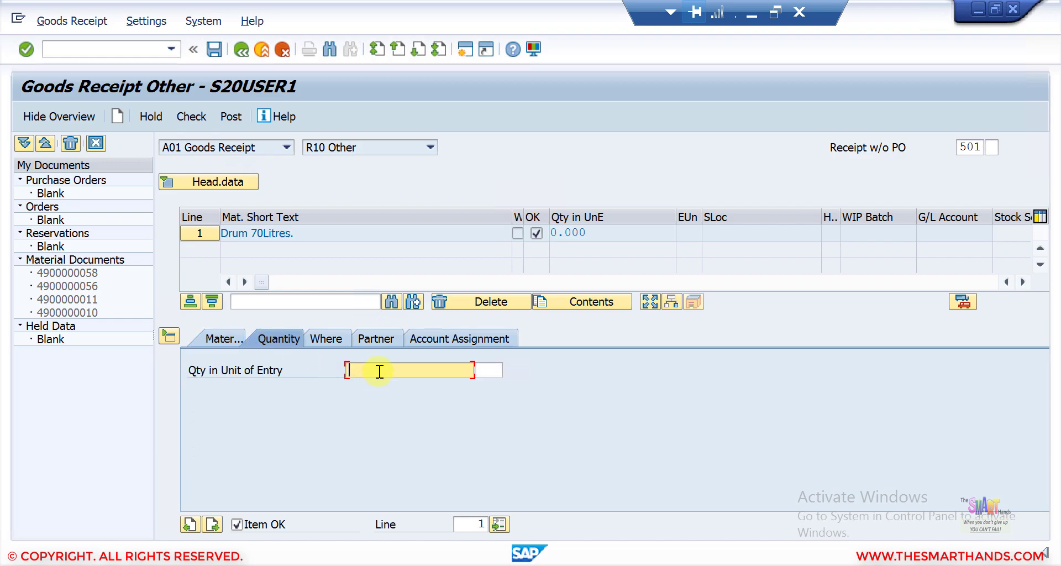
{"action": "type", "text": "200"}
Step: Show the destination details of the goods receipt line and look through the available movement types without changing 501
{"action": "left_click", "coordinate": [331, 341]}
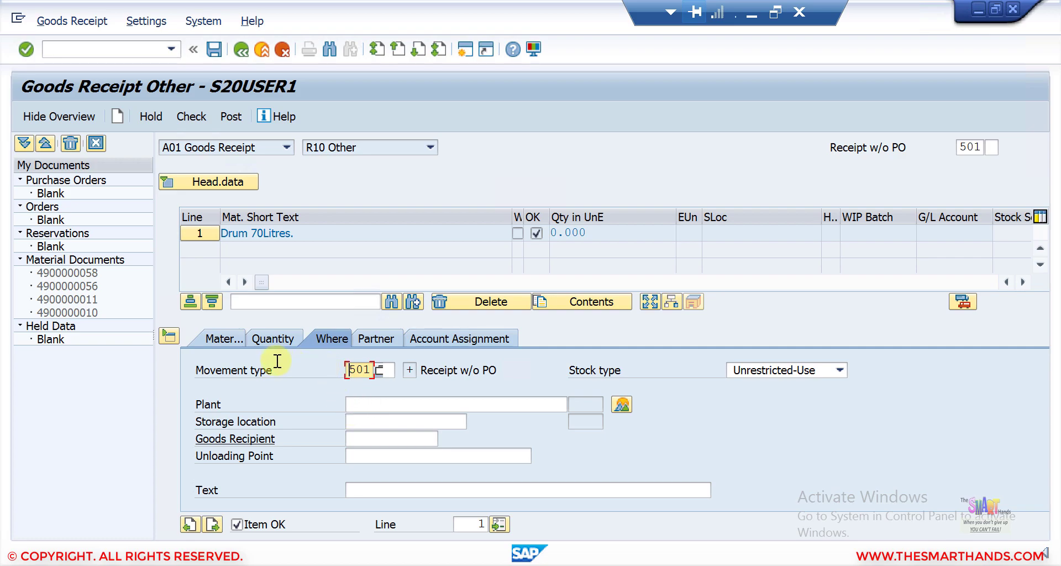
{"action": "left_click", "coordinate": [360, 370]}
{"action": "left_click_drag", "start_coordinate": [360, 370], "coordinate": [384, 371]}
{"action": "left_click", "coordinate": [382, 370]}
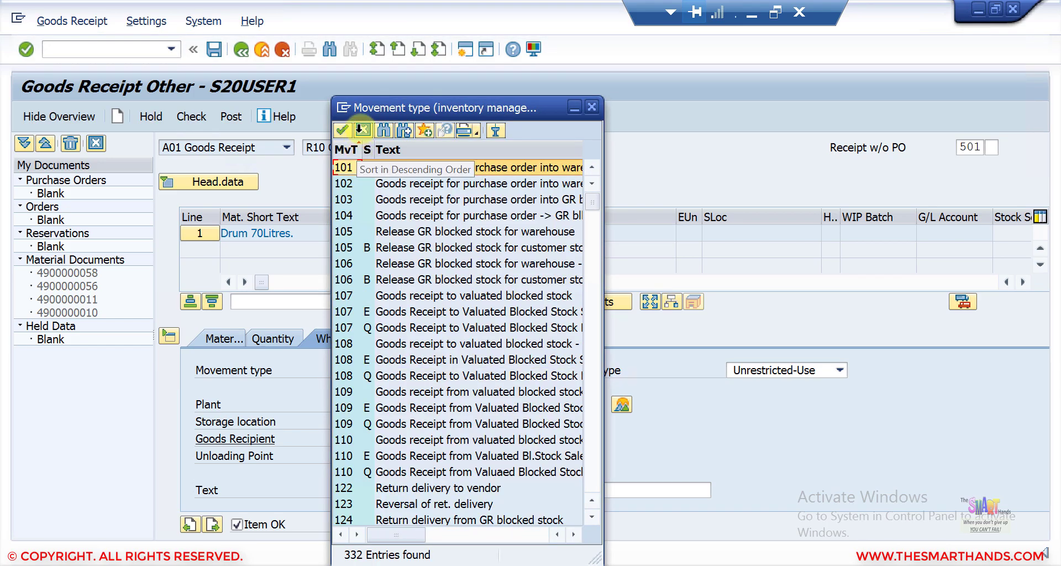
{"action": "left_click", "coordinate": [362, 130]}
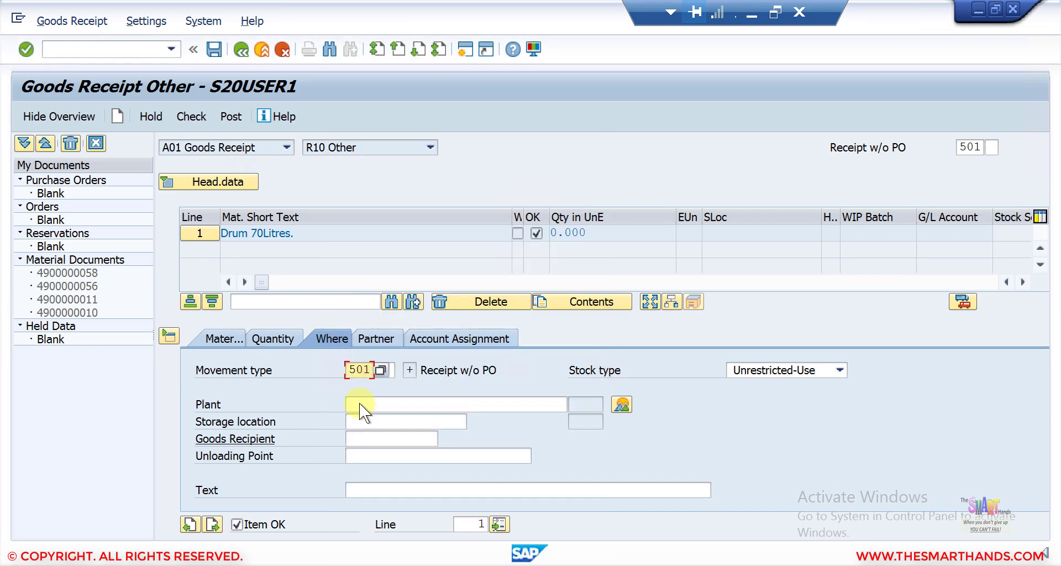
Step: Set the plant of the goods receipt line to SDS4
{"action": "left_click", "coordinate": [360, 405]}
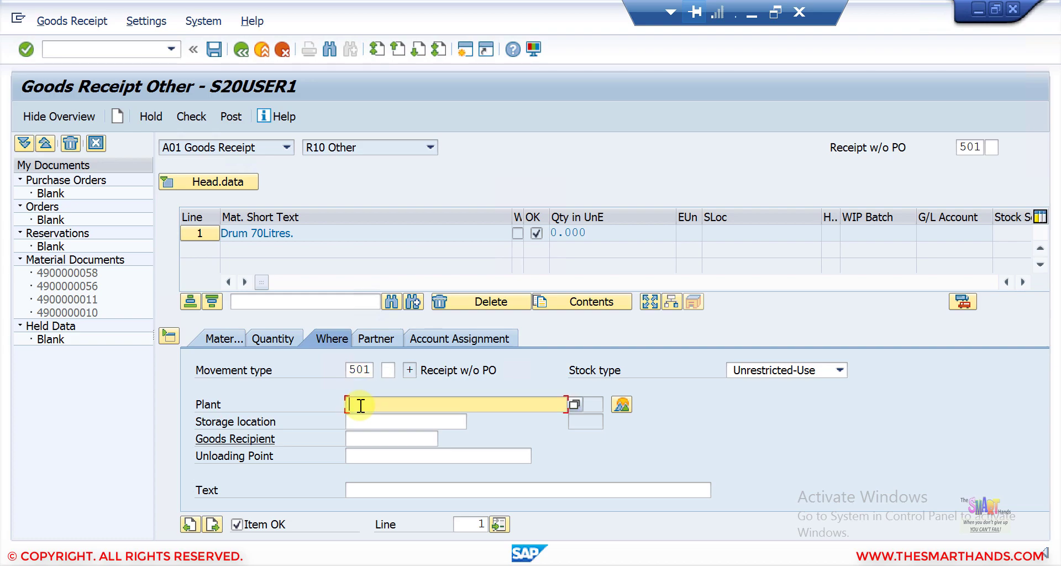
{"action": "type", "text": "sd54"}
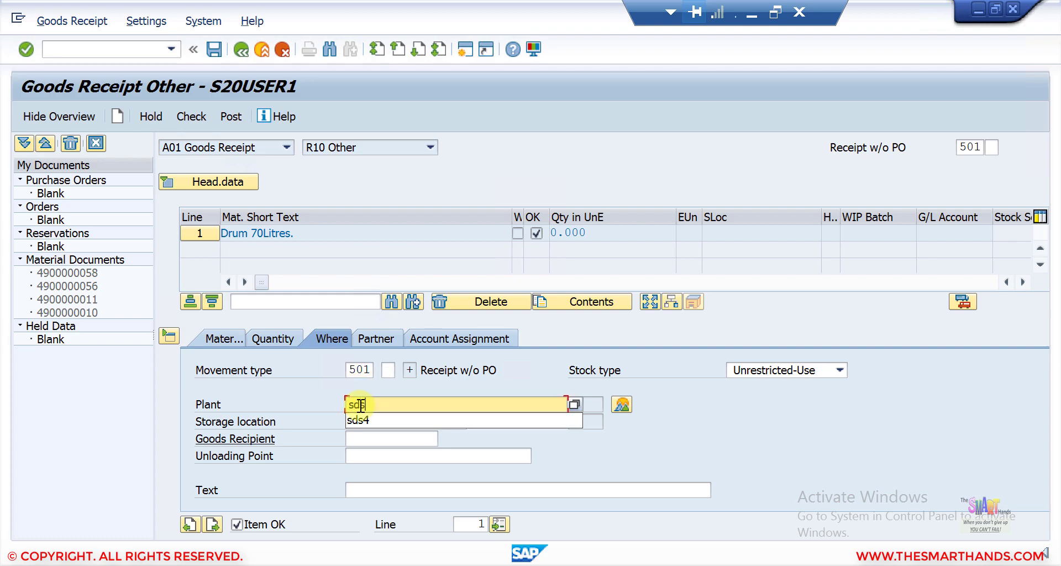
{"action": "left_click", "coordinate": [464, 422]}
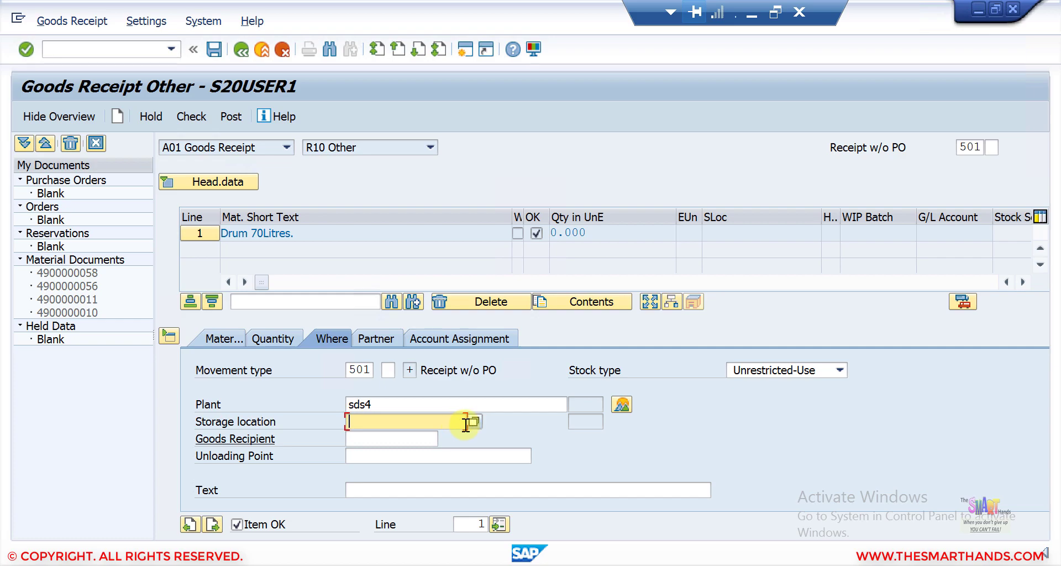
{"action": "left_click", "coordinate": [472, 422]}
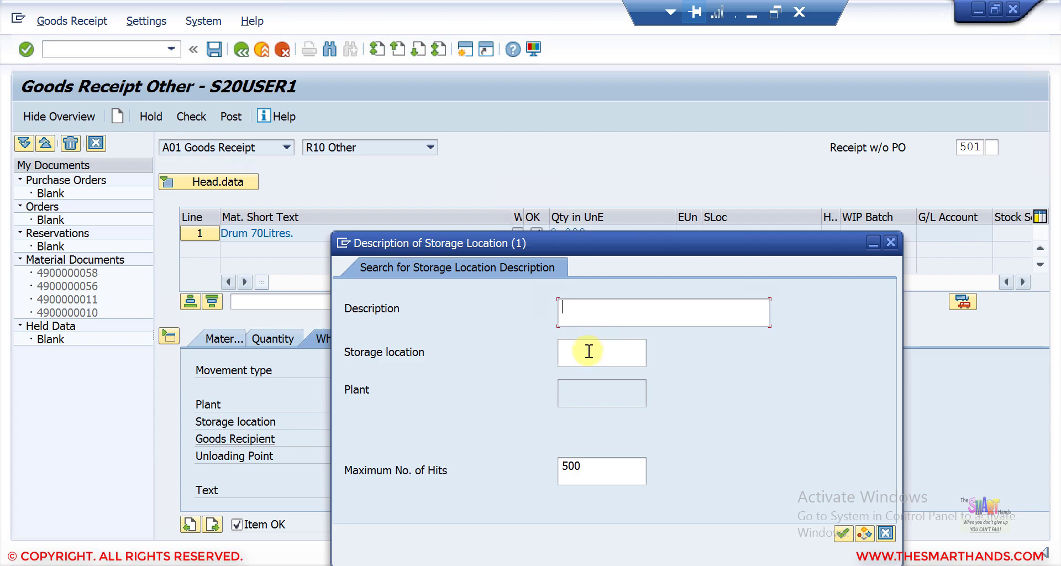
{"action": "left_click", "coordinate": [886, 528]}
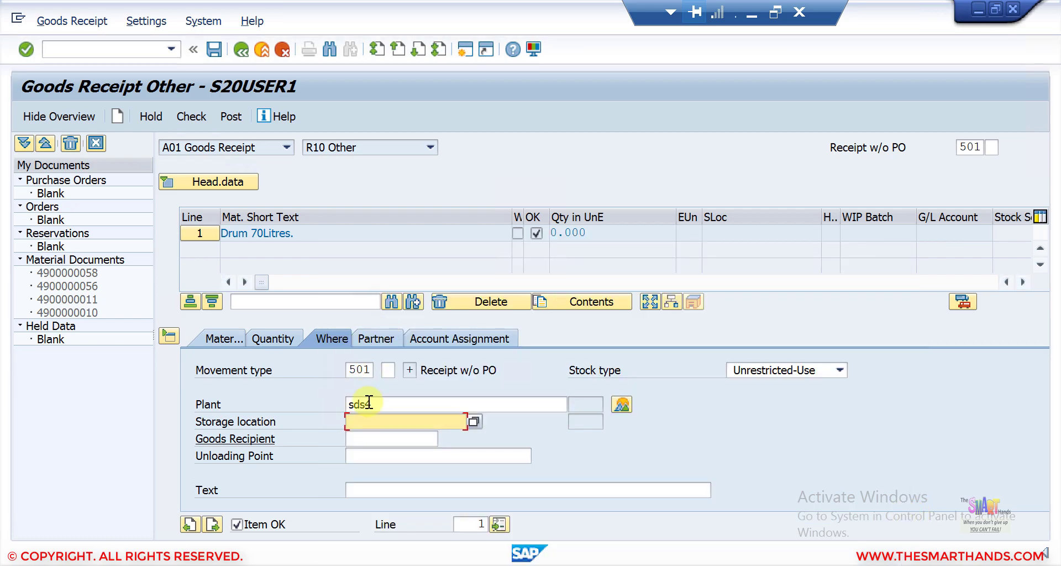
{"action": "left_click", "coordinate": [368, 404]}
{"action": "type", "text": "sds4"}
{"action": "key", "text": "Return"}
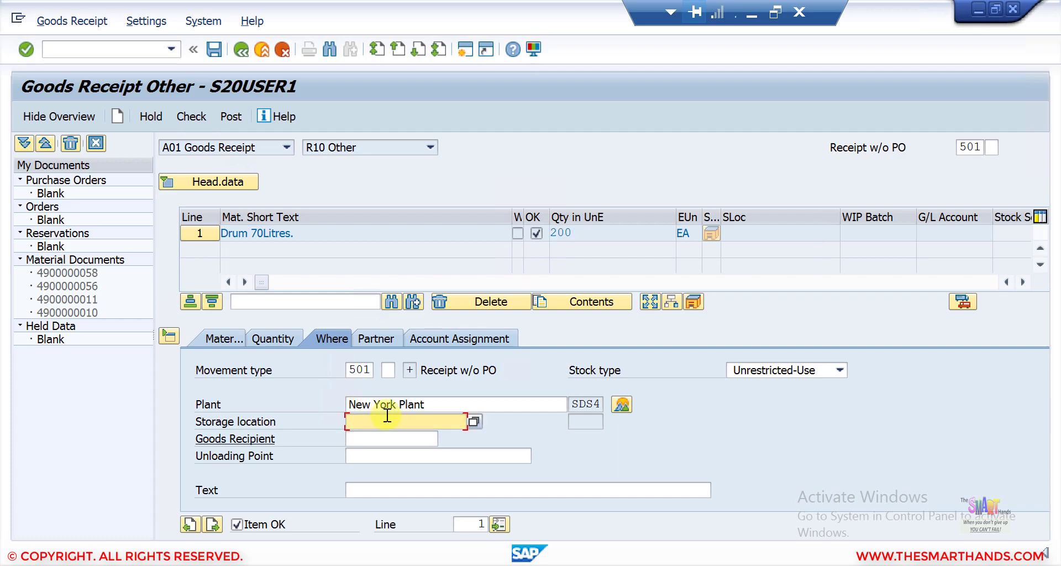
Step: Set the storage location to PROD and review the stock type options, keeping Unrestricted-Use
{"action": "type", "text": "po"}
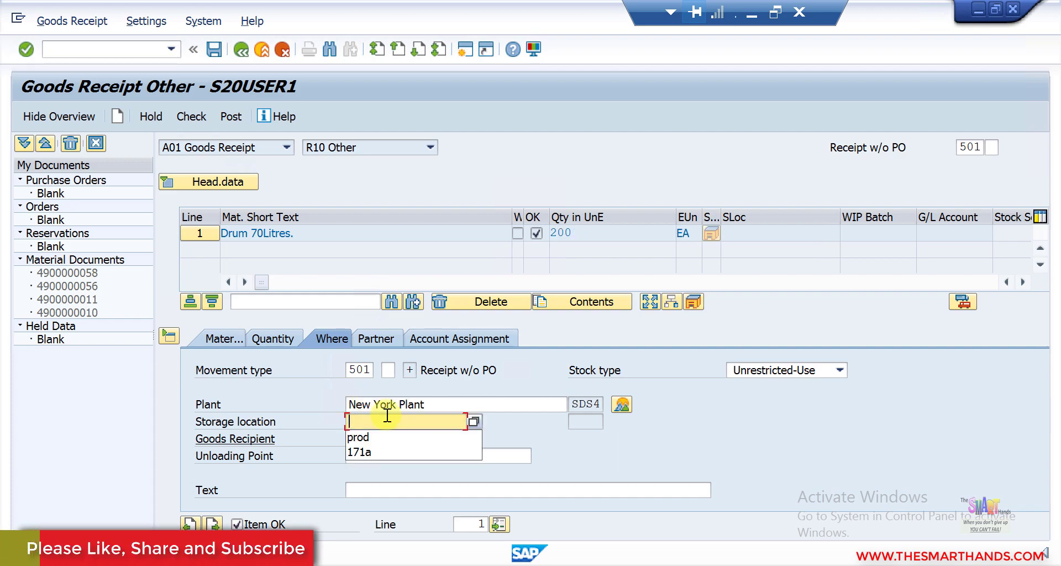
{"action": "key", "text": "BackSpace"}
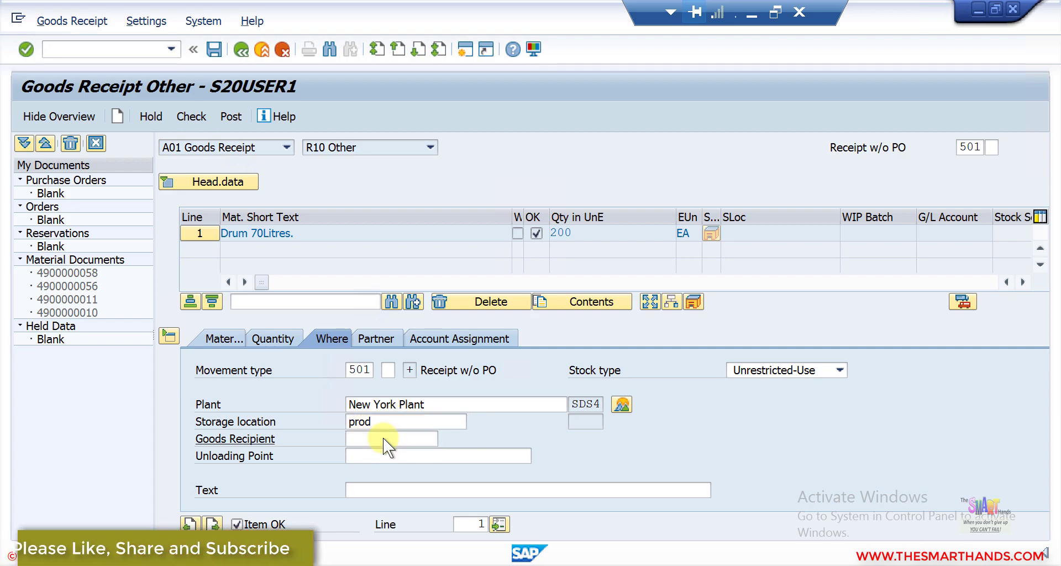
{"action": "key", "text": "Return"}
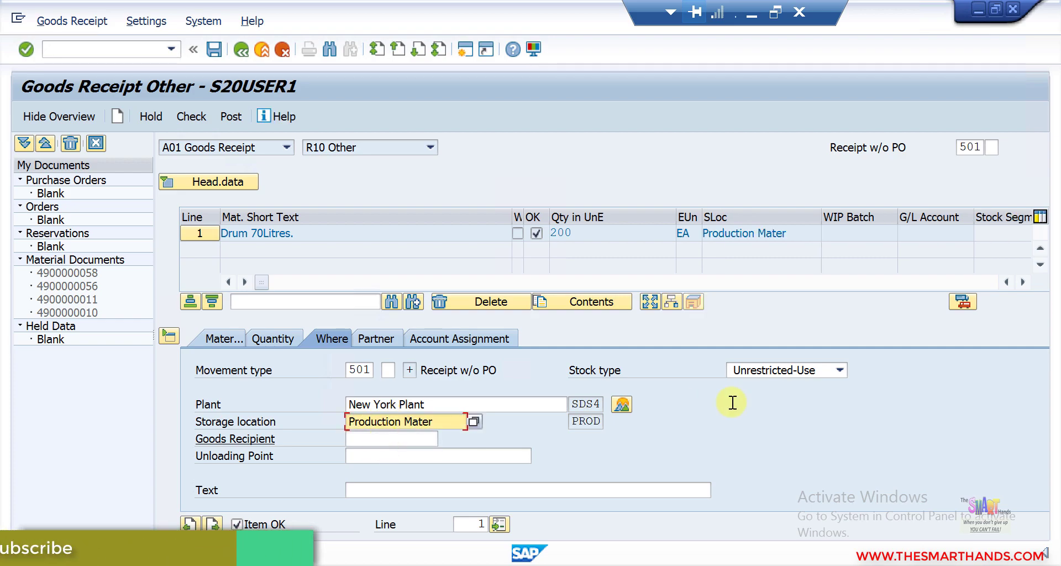
{"action": "left_click", "coordinate": [839, 370]}
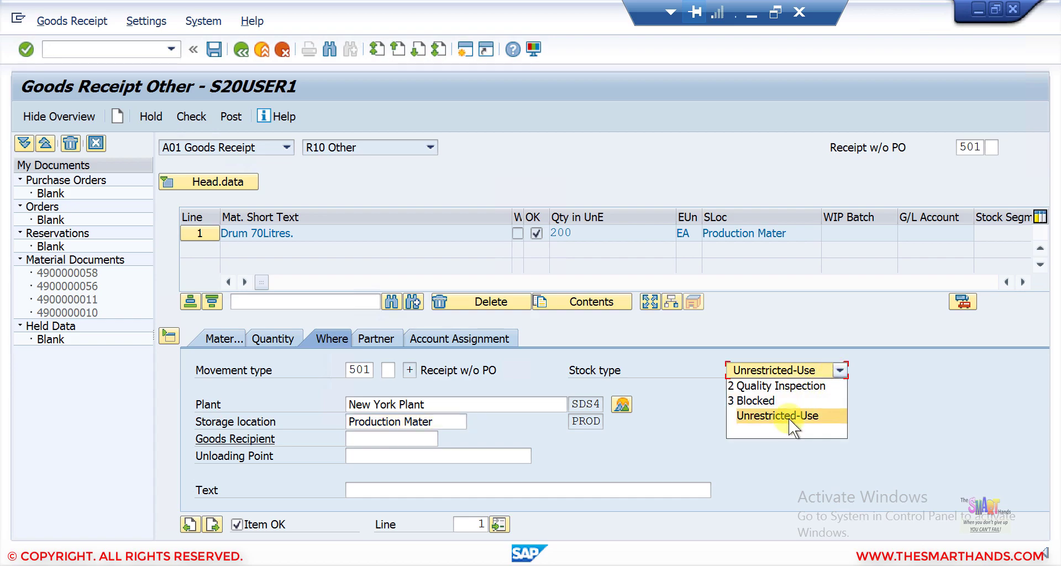
{"action": "left_click", "coordinate": [879, 410]}
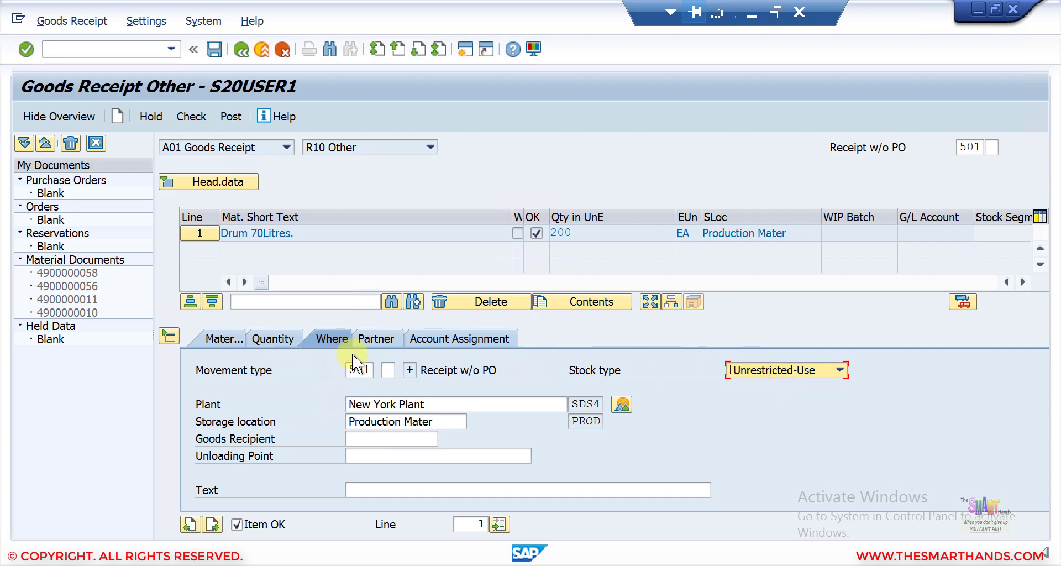
Step: Review the line's partner, account assignment and material details
{"action": "left_click", "coordinate": [377, 340]}
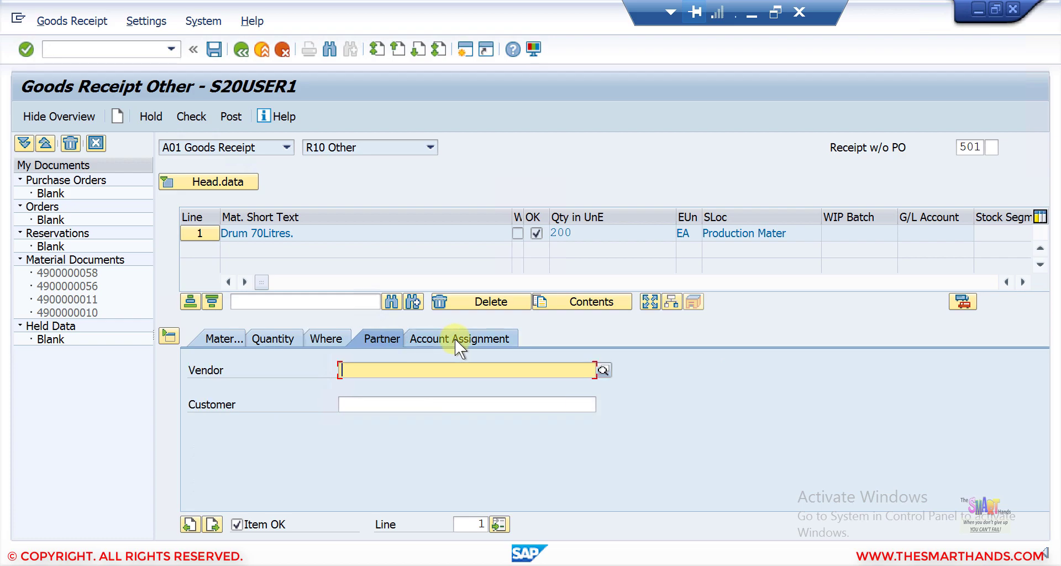
{"action": "left_click", "coordinate": [456, 339]}
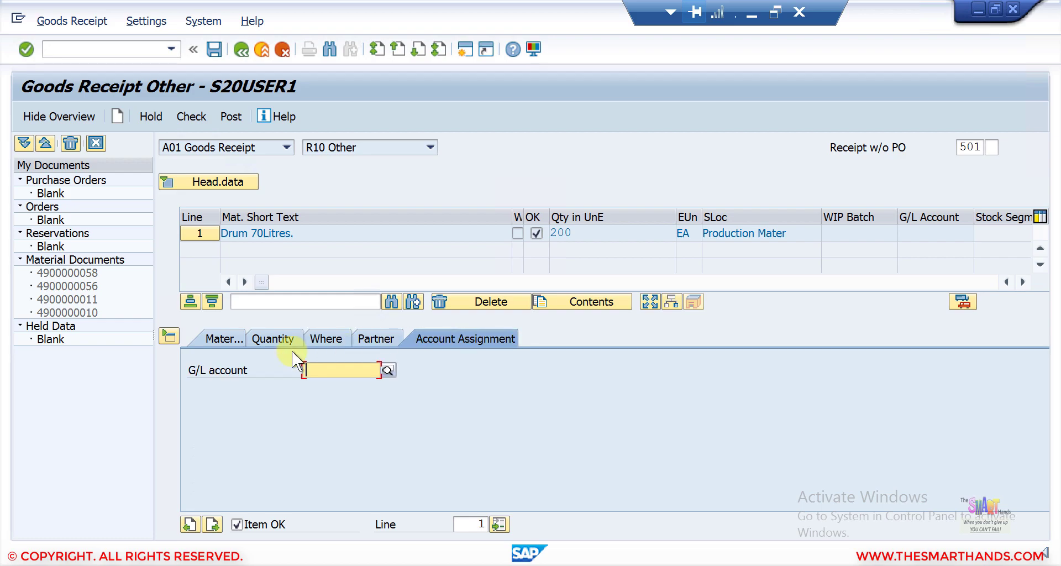
{"action": "left_click", "coordinate": [318, 337]}
{"action": "left_click", "coordinate": [230, 335]}
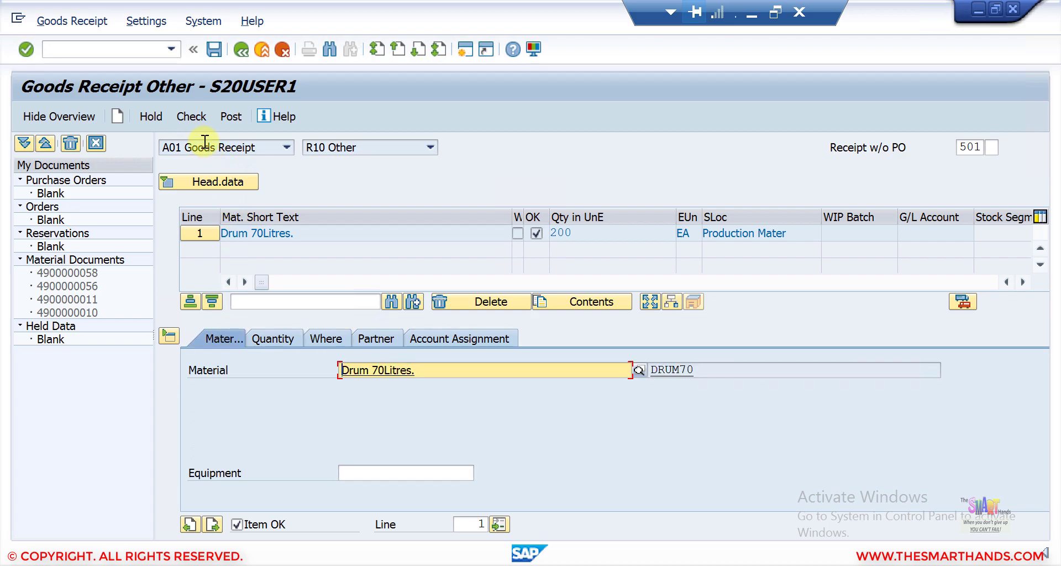
Step: Check and post the goods receipt, and read the details of the posting message
{"action": "left_click", "coordinate": [200, 178]}
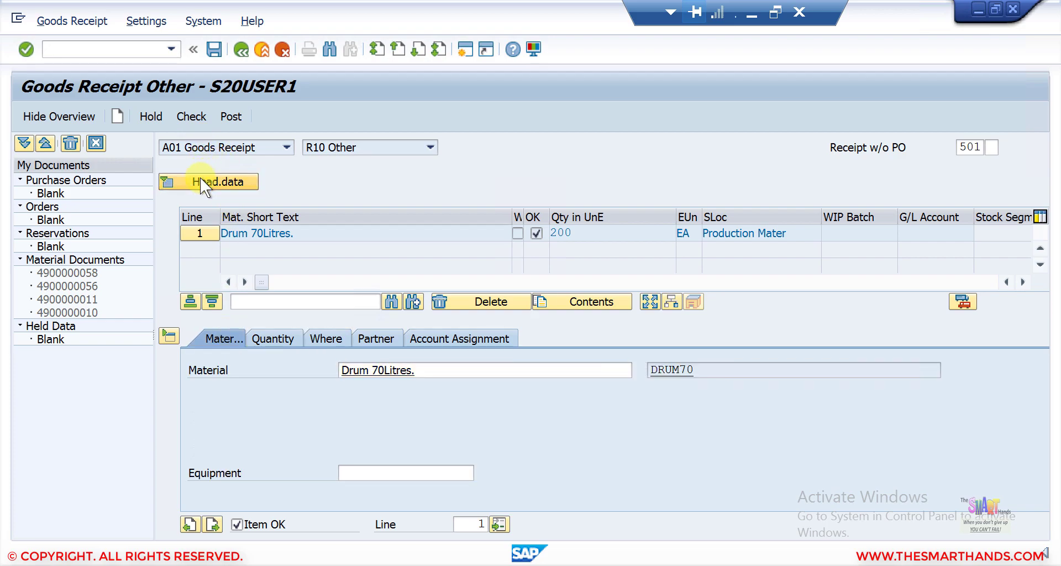
{"action": "left_click", "coordinate": [197, 115]}
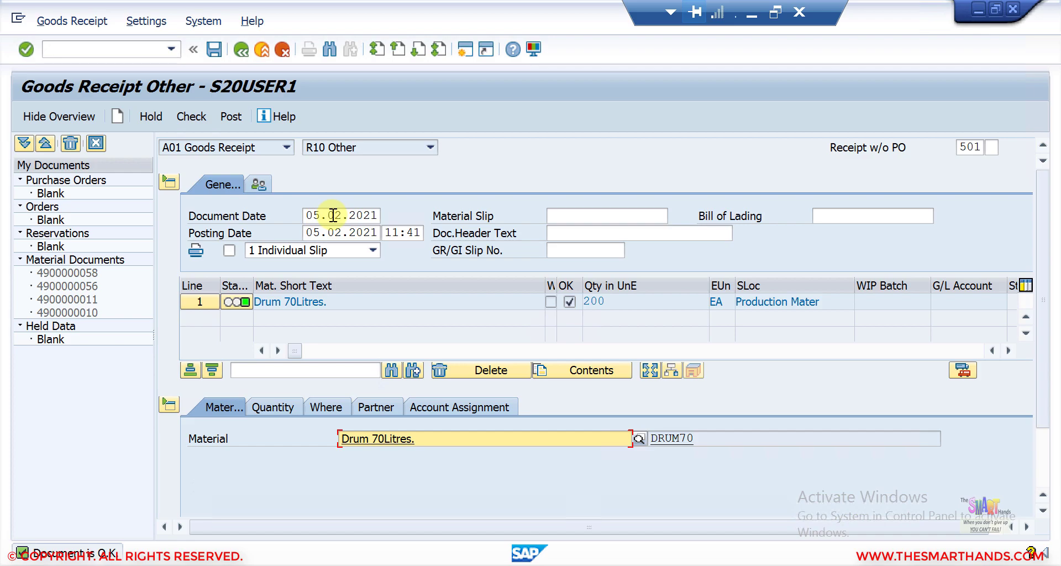
{"action": "left_click", "coordinate": [237, 119]}
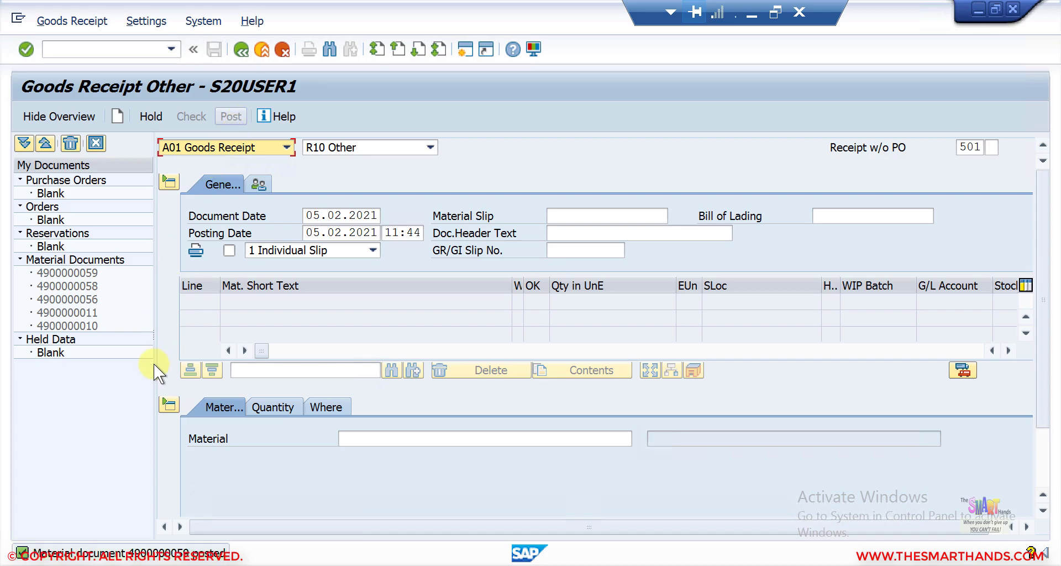
{"action": "left_click", "coordinate": [423, 228]}
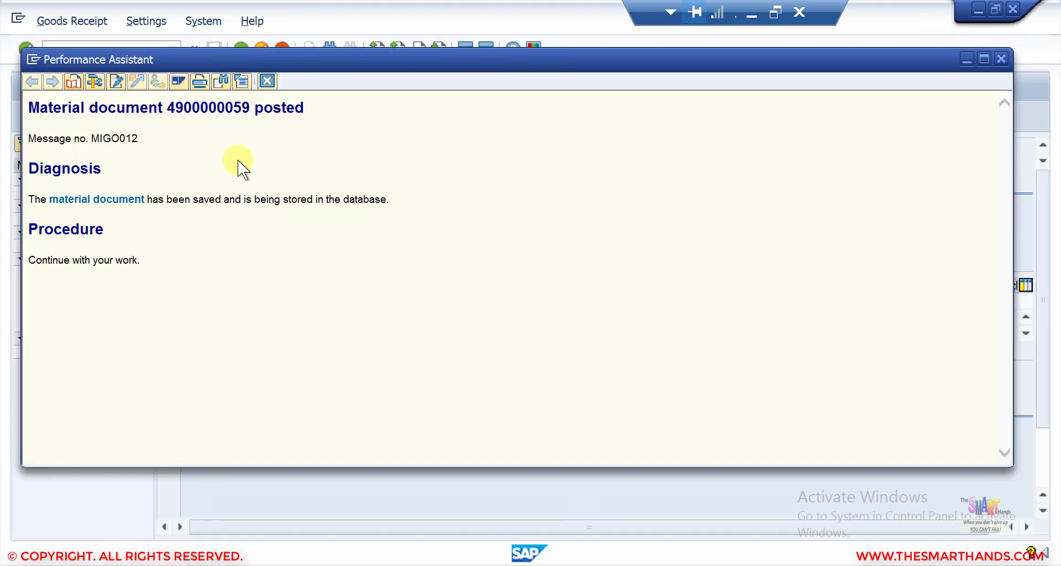
{"action": "left_click", "coordinate": [268, 79]}
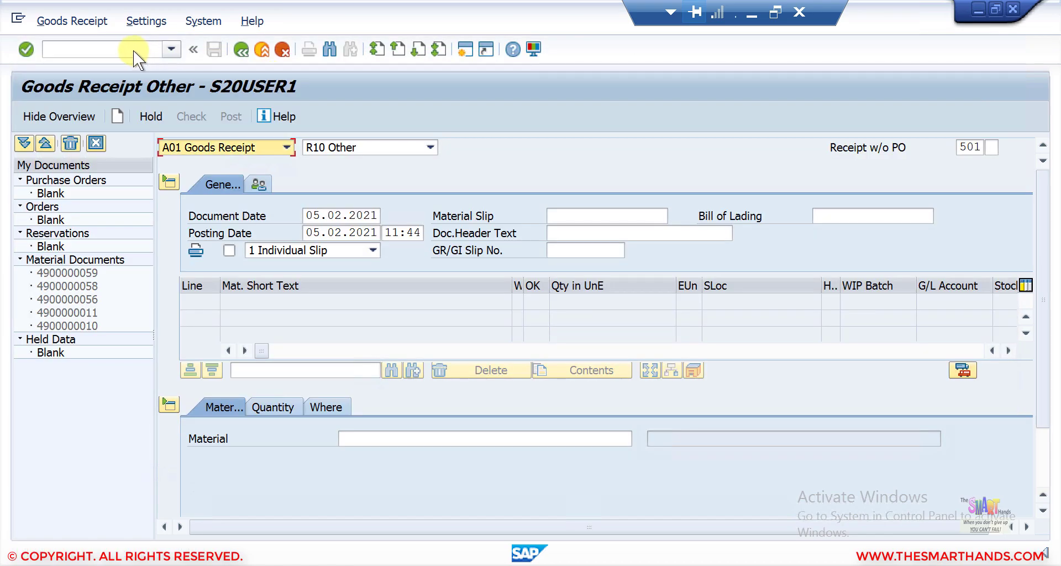
Step: Switch to transaction MD04 and display the stock/requirements list of material DRUM70 in plant SDS4 to check its available quantity
{"action": "left_click", "coordinate": [134, 50]}
{"action": "type", "text": "/nmd0"}
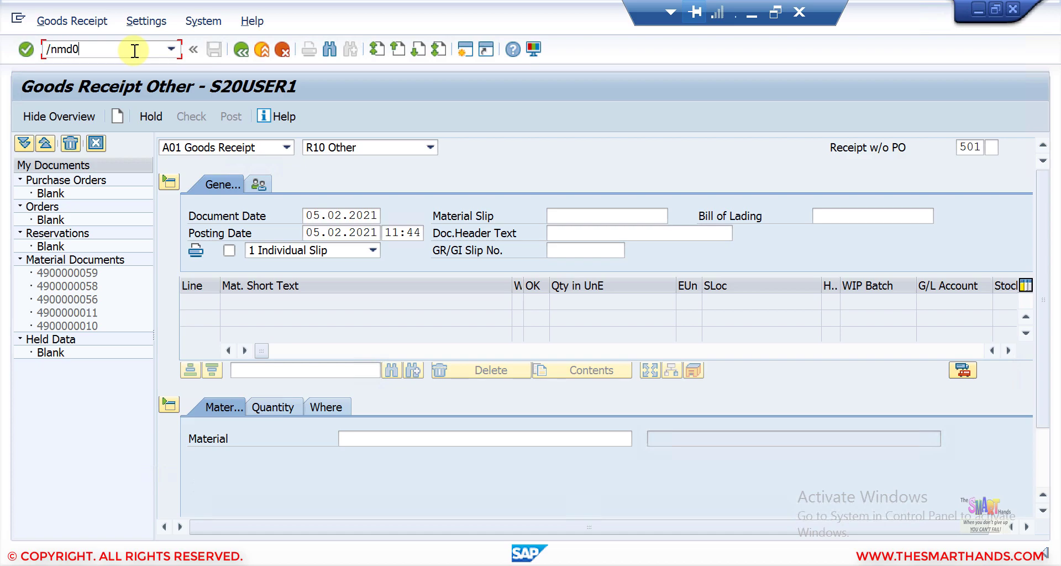
{"action": "key", "text": "Return"}
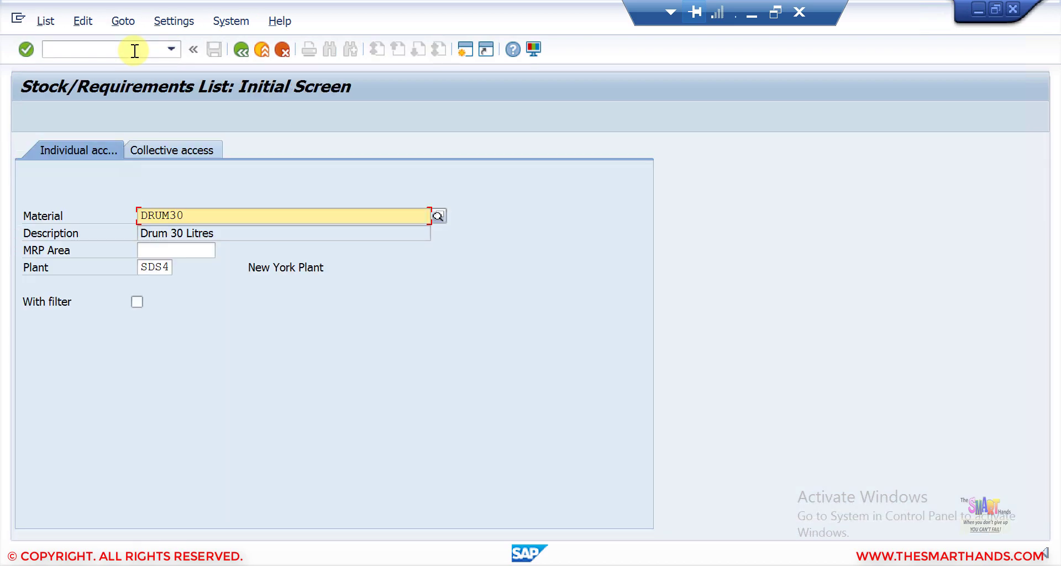
{"action": "left_click", "coordinate": [191, 214]}
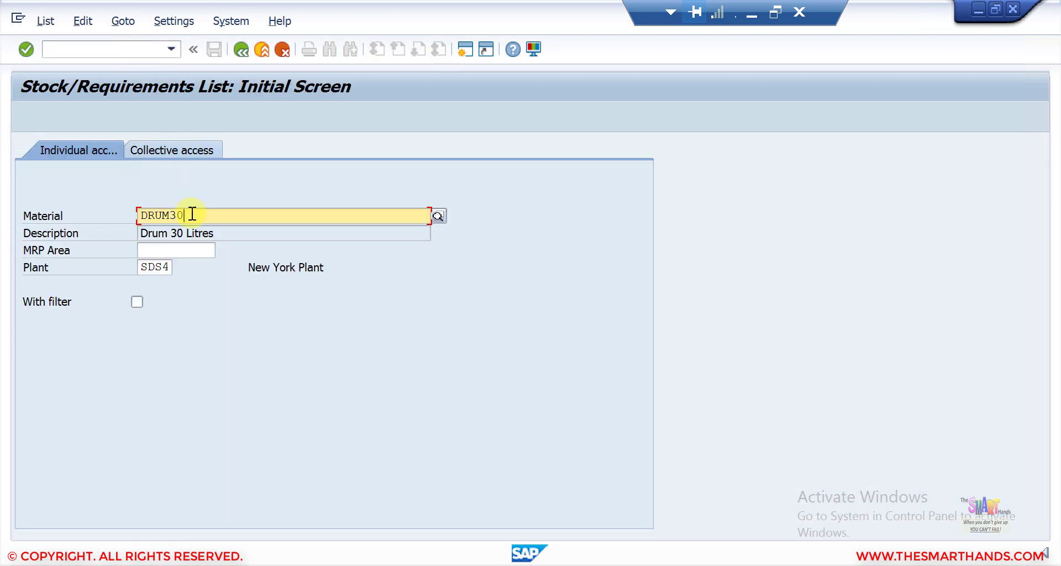
{"action": "key", "text": "BackSpace"}
{"action": "key", "text": "BackSpace"}
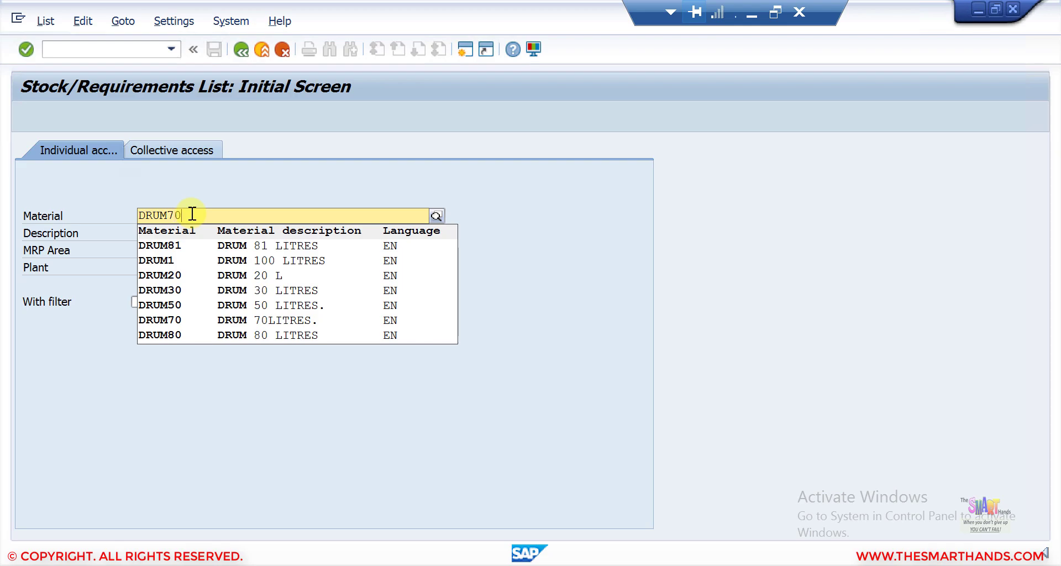
{"action": "type", "text": "70"}
{"action": "key", "text": "Return"}
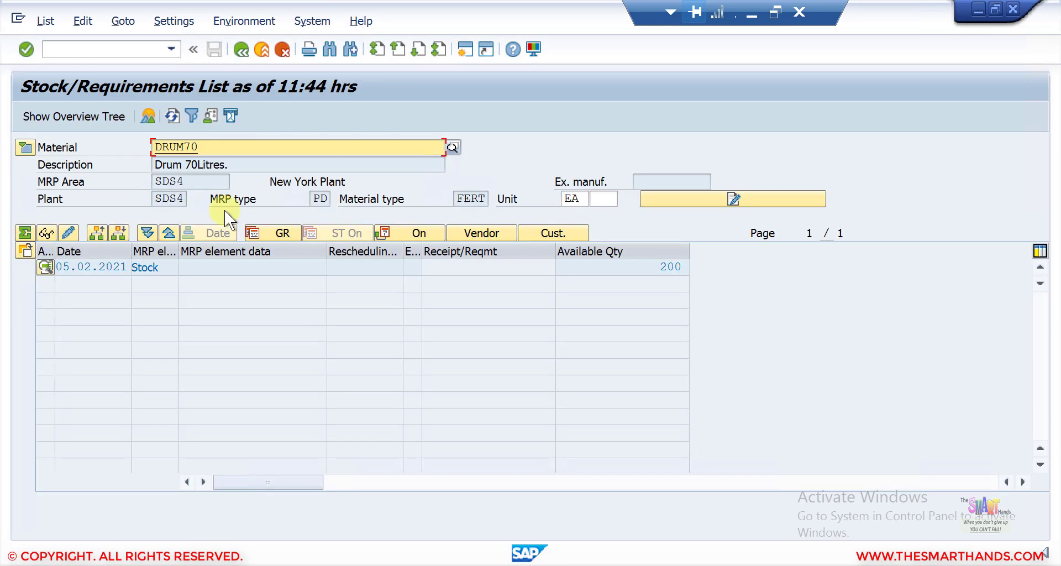
{"action": "double_click", "coordinate": [690, 267]}
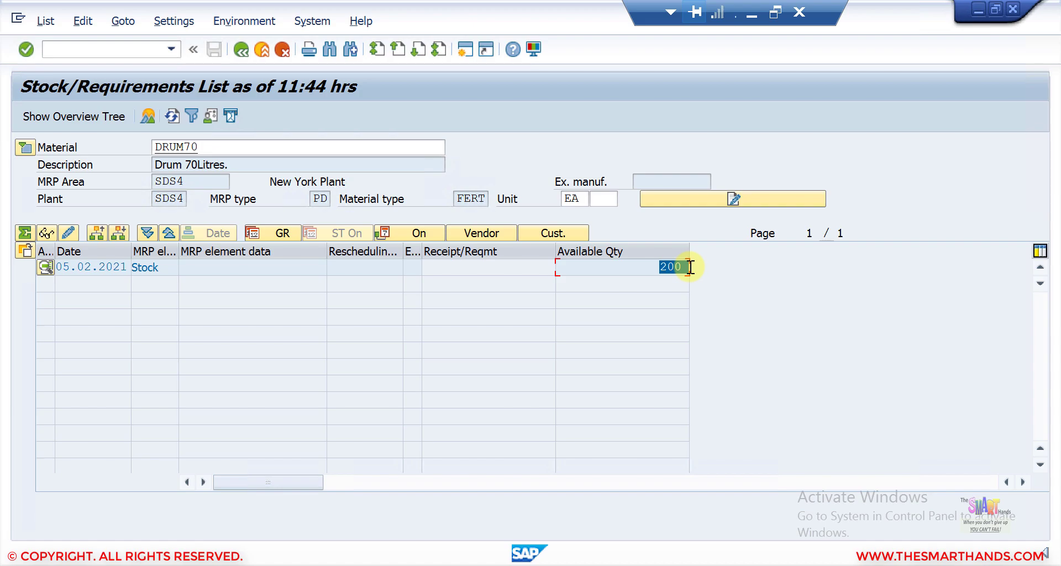
Step: Switch to transaction MB52 and display the warehouse stock of DRUM70 for plant SDS4 and storage location PROD
{"action": "left_click", "coordinate": [101, 55]}
{"action": "type", "text": "/nmb52"}
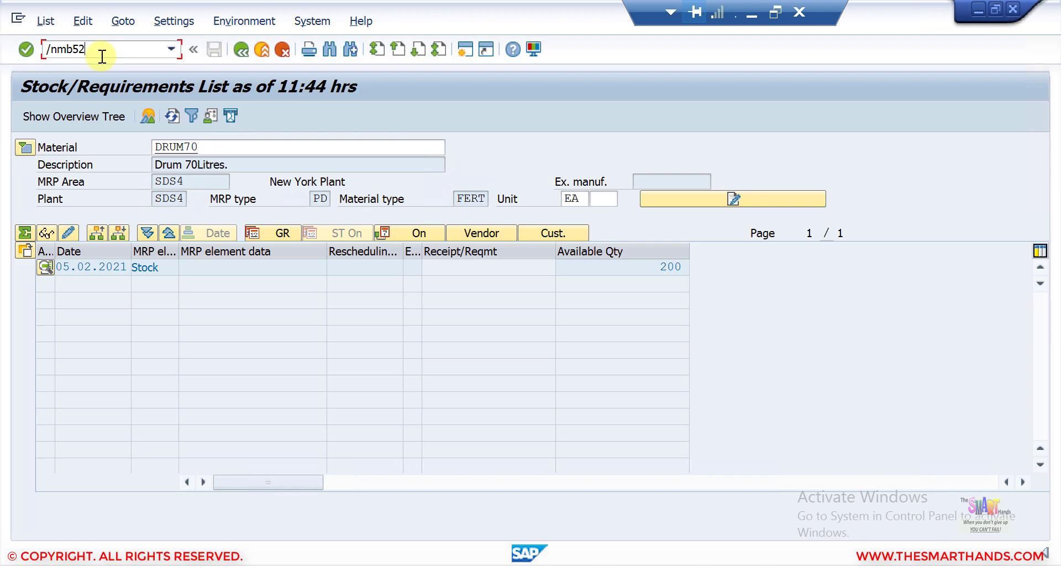
{"action": "key", "text": "Return"}
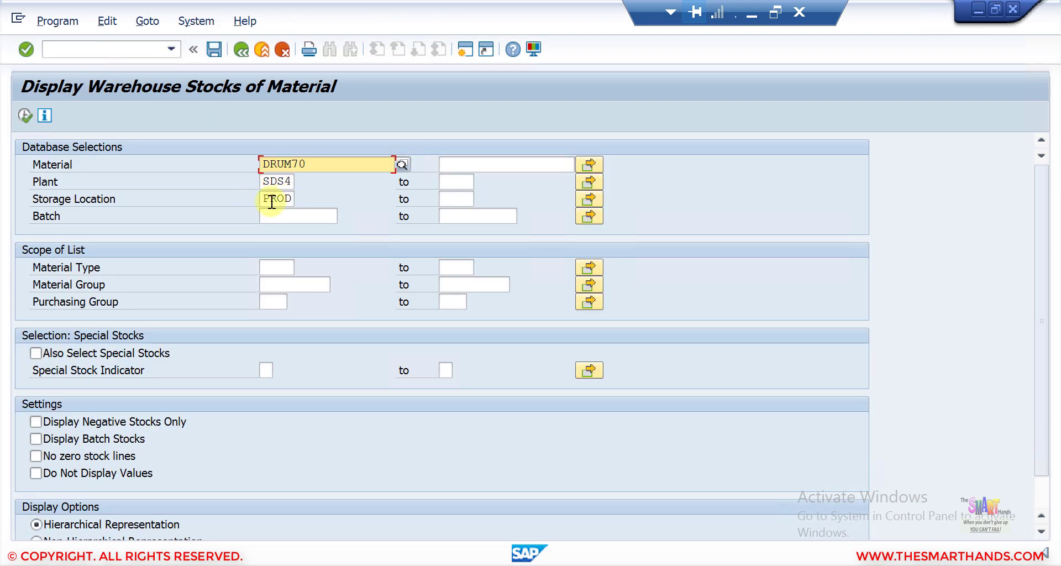
{"action": "left_click", "coordinate": [24, 115]}
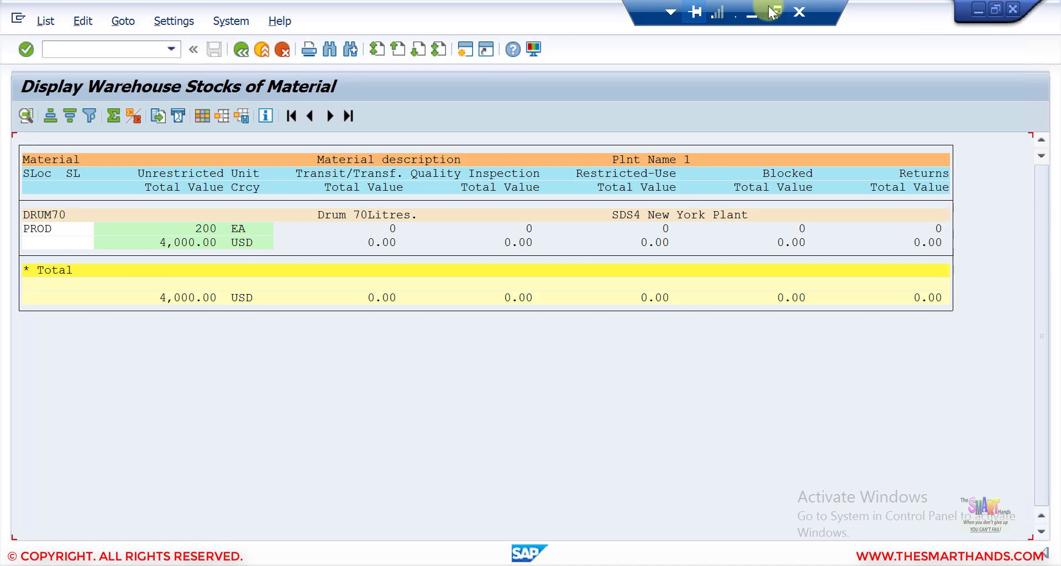
Step: Switch to the PowerPoint presentation and start the slide show from slide 5
{"action": "left_click", "coordinate": [750, 12]}
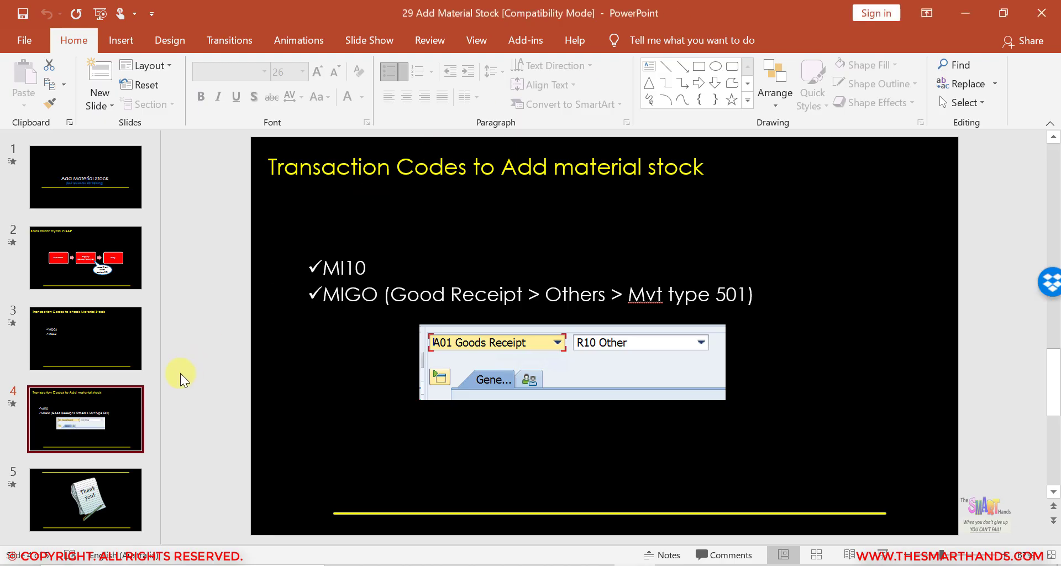
{"action": "left_click", "coordinate": [111, 473]}
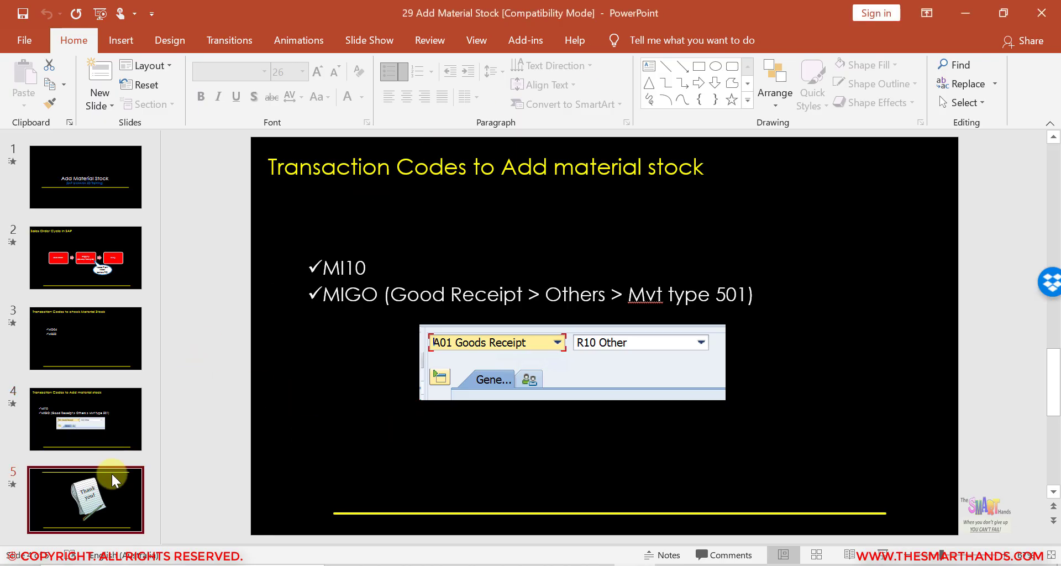
{"action": "left_click", "coordinate": [890, 555]}
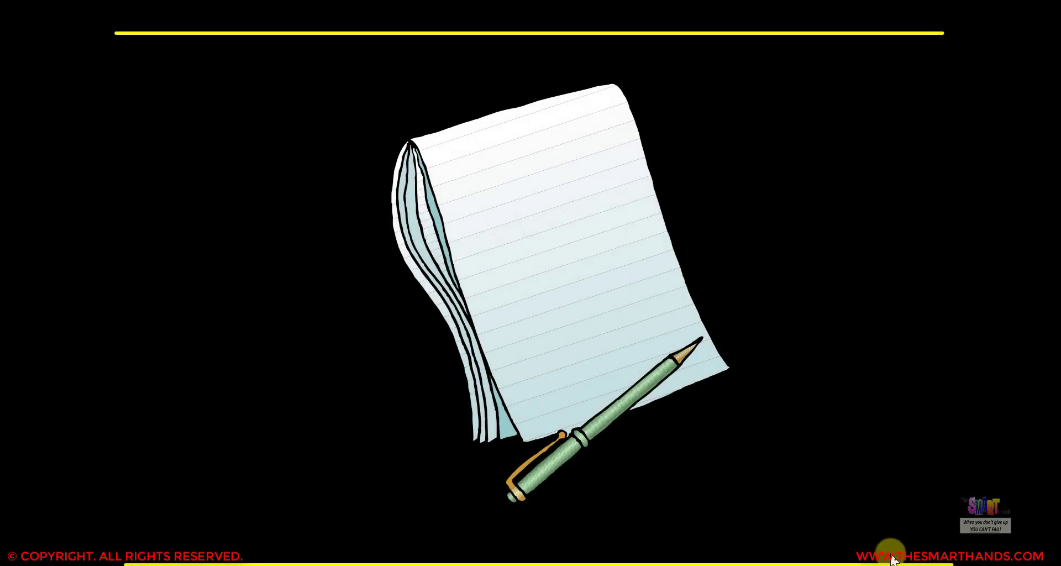